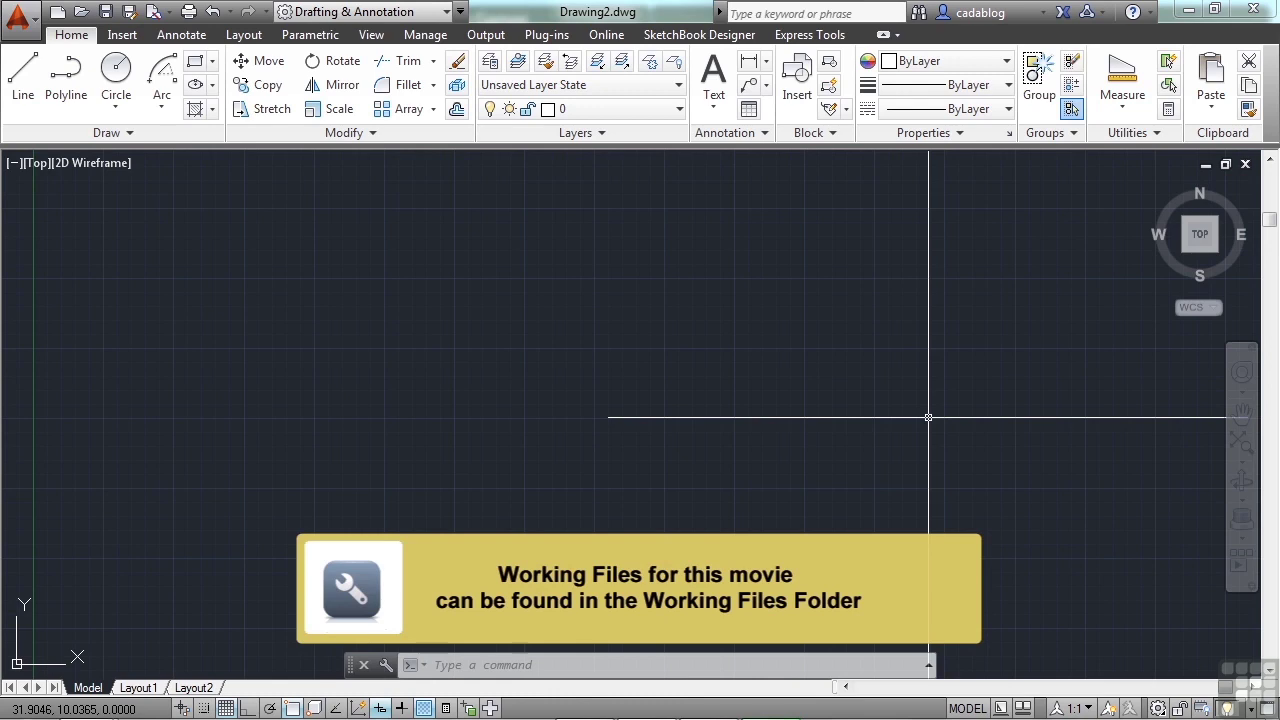
Step: Open the drawing Ice Rink Example.dwg from the 07 folder
{"action": "type", "text": "close"}
{"action": "key", "text": "Return"}
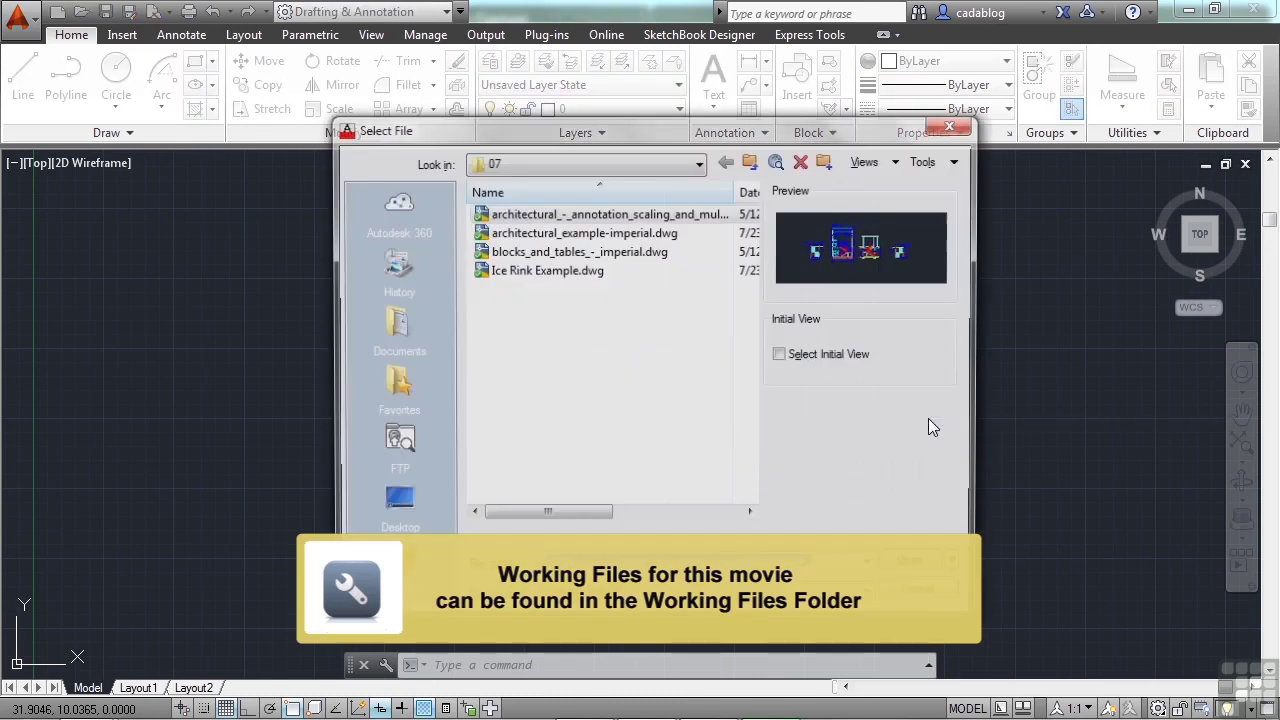
{"action": "left_click", "coordinate": [583, 272]}
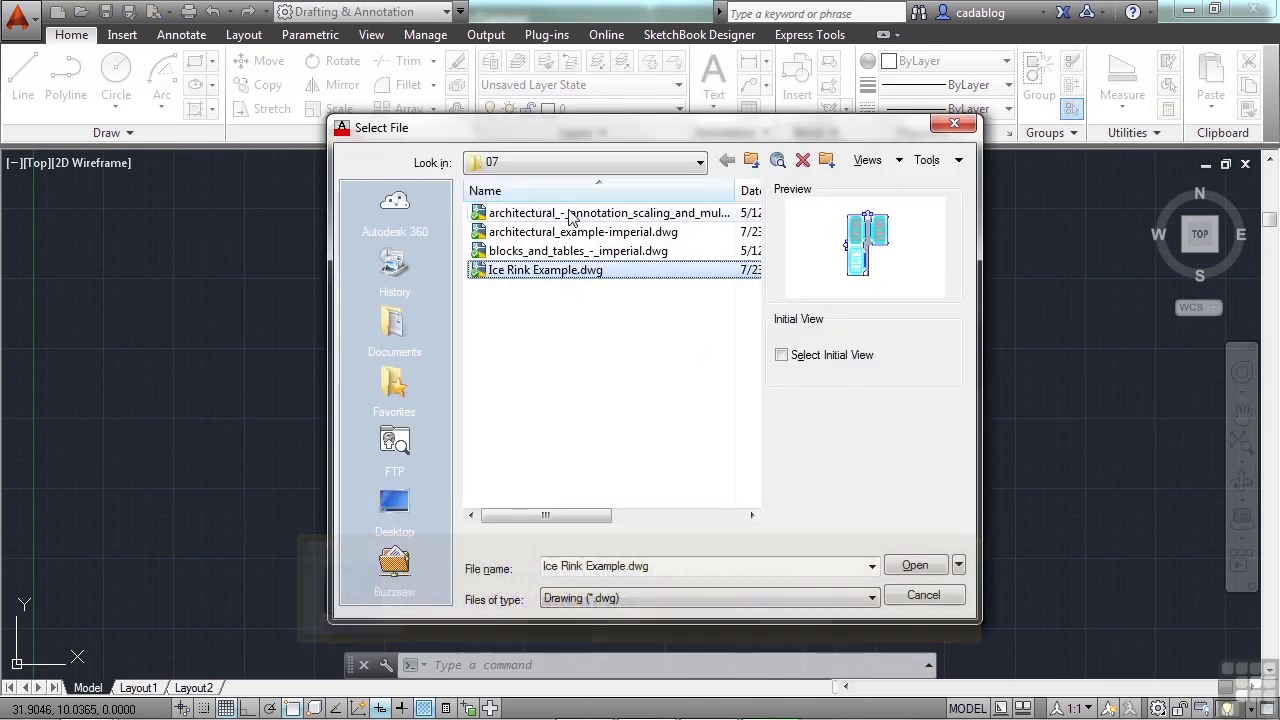
{"action": "left_click", "coordinate": [916, 566]}
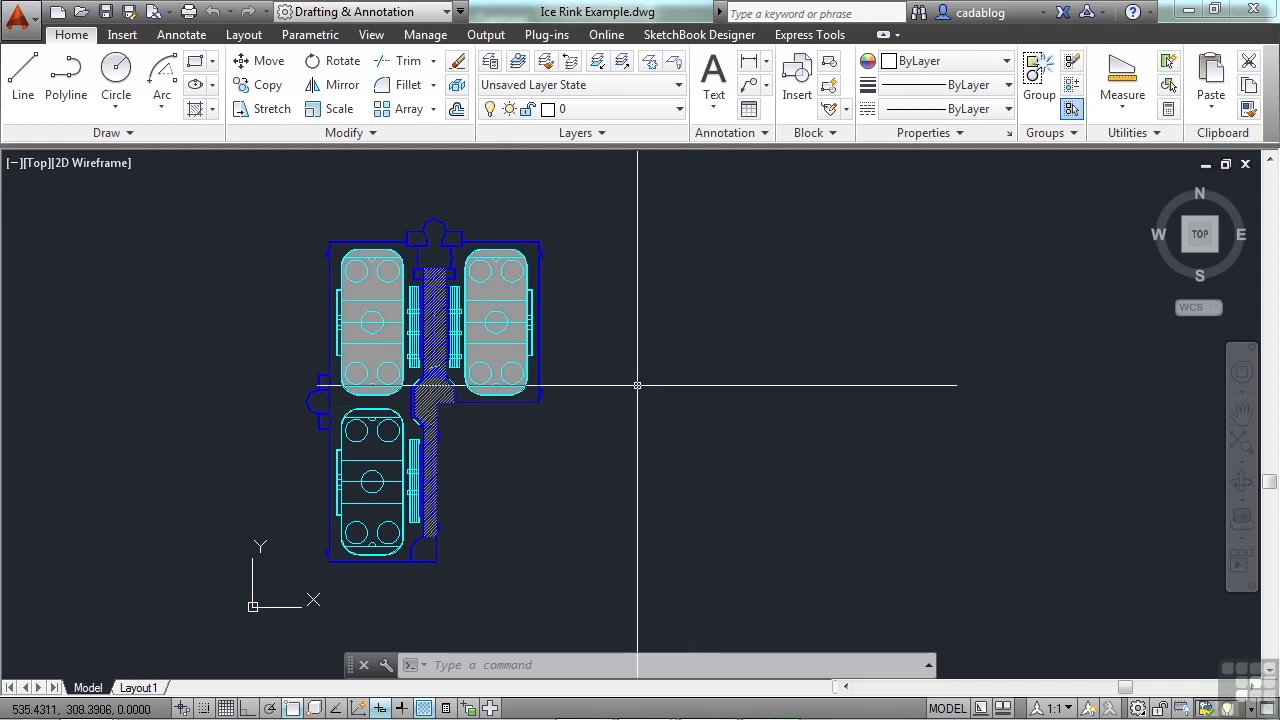
Step: Show the object properties and select the upper-left rink's outline polyline to examine its area
{"action": "middle_click_drag", "start_coordinate": [649, 369], "coordinate": [828, 364]}
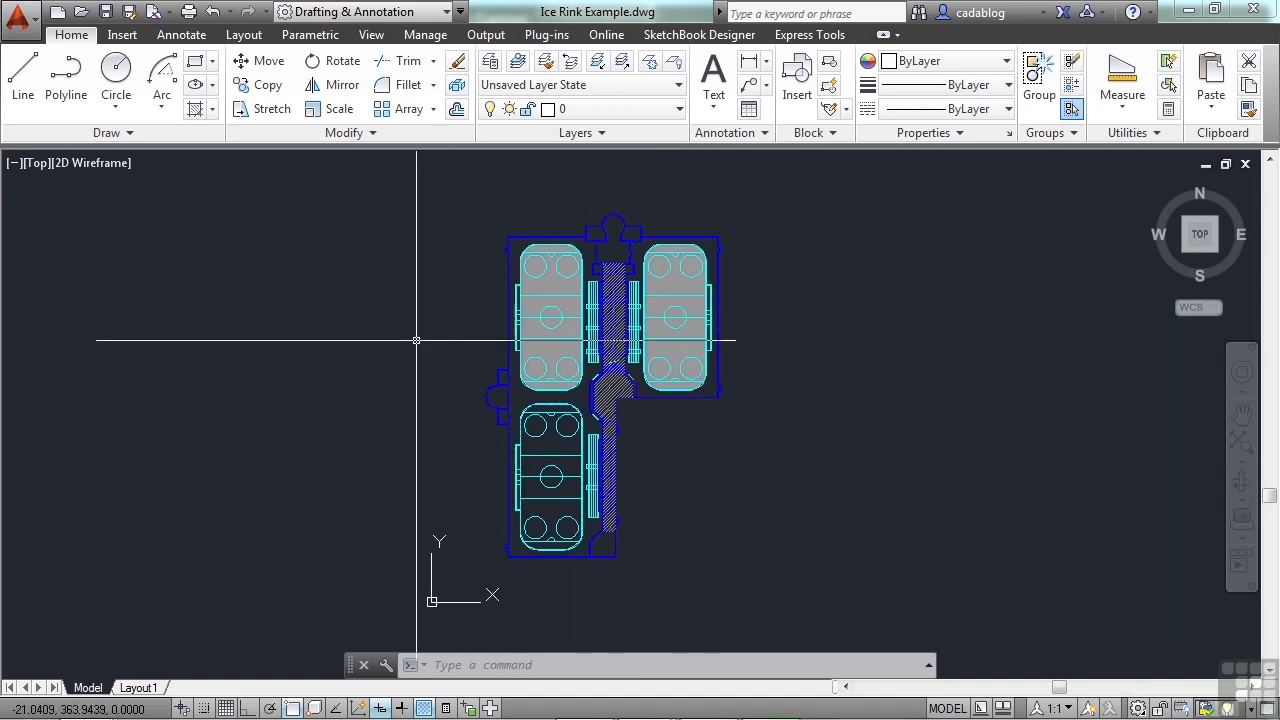
{"action": "key", "text": "ctrl+1"}
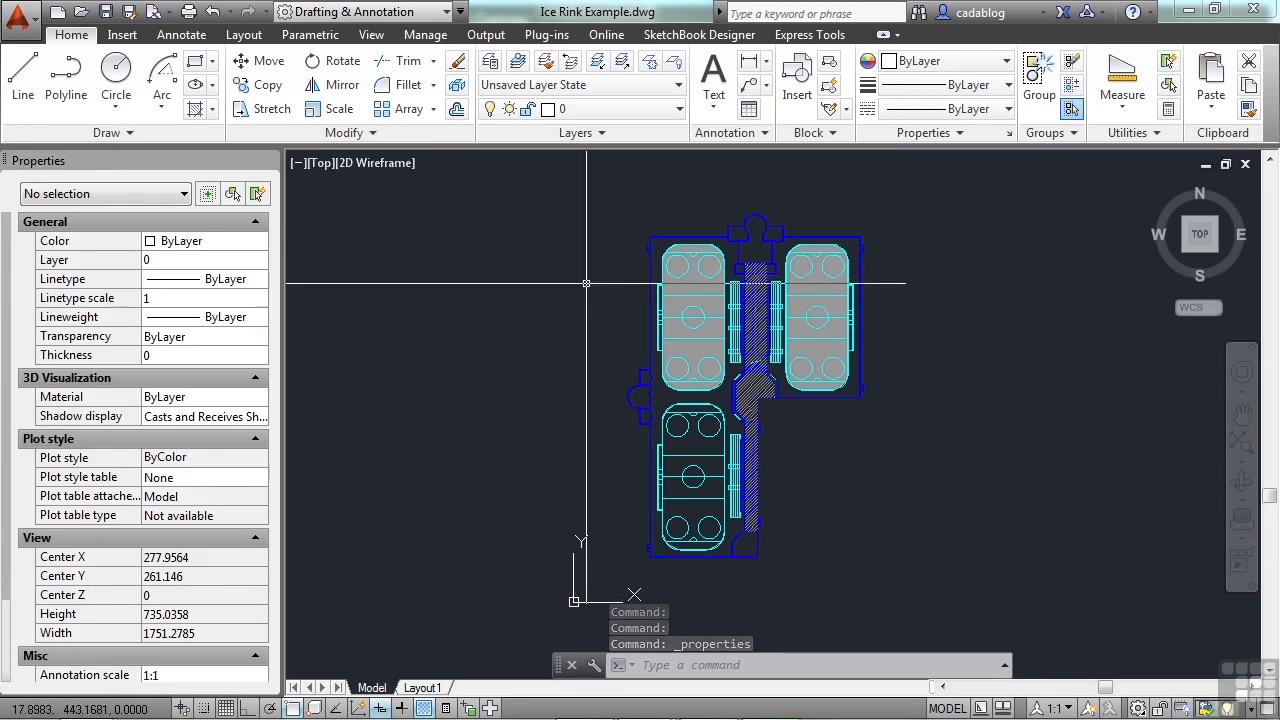
{"action": "scroll", "coordinate": [731, 230], "scroll_direction": "up", "scroll_amount": 6}
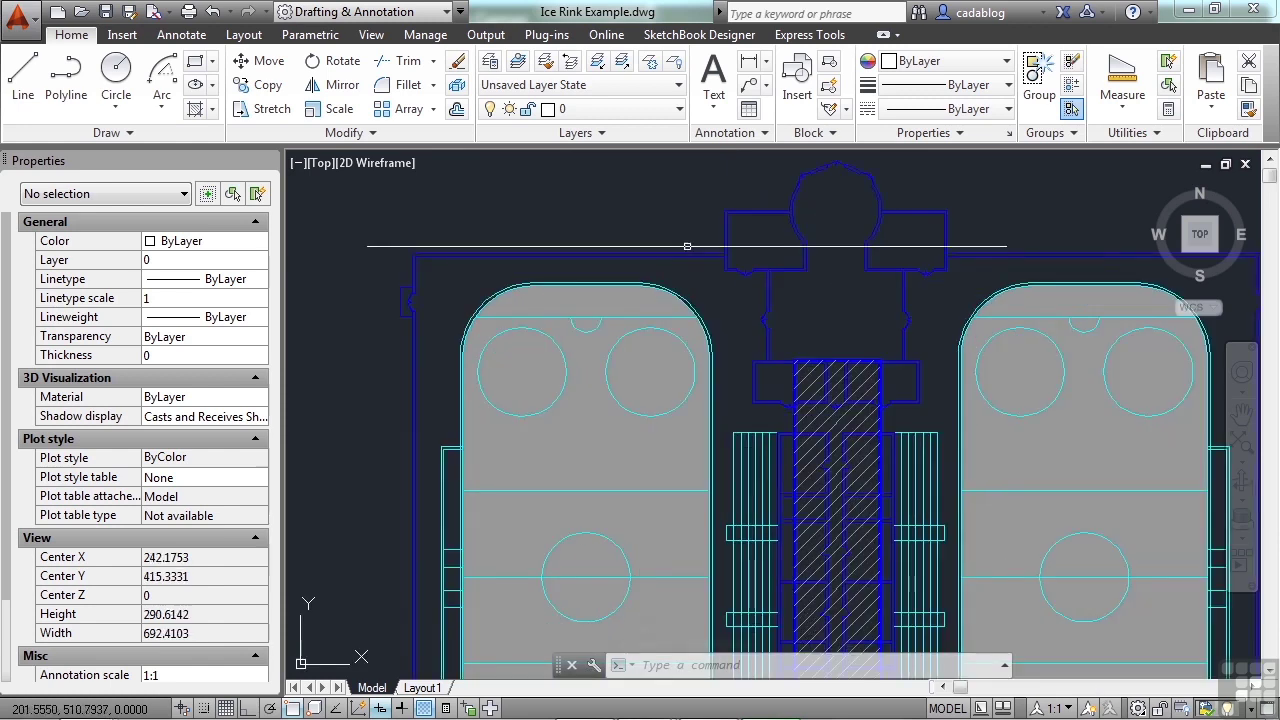
{"action": "left_click", "coordinate": [646, 304]}
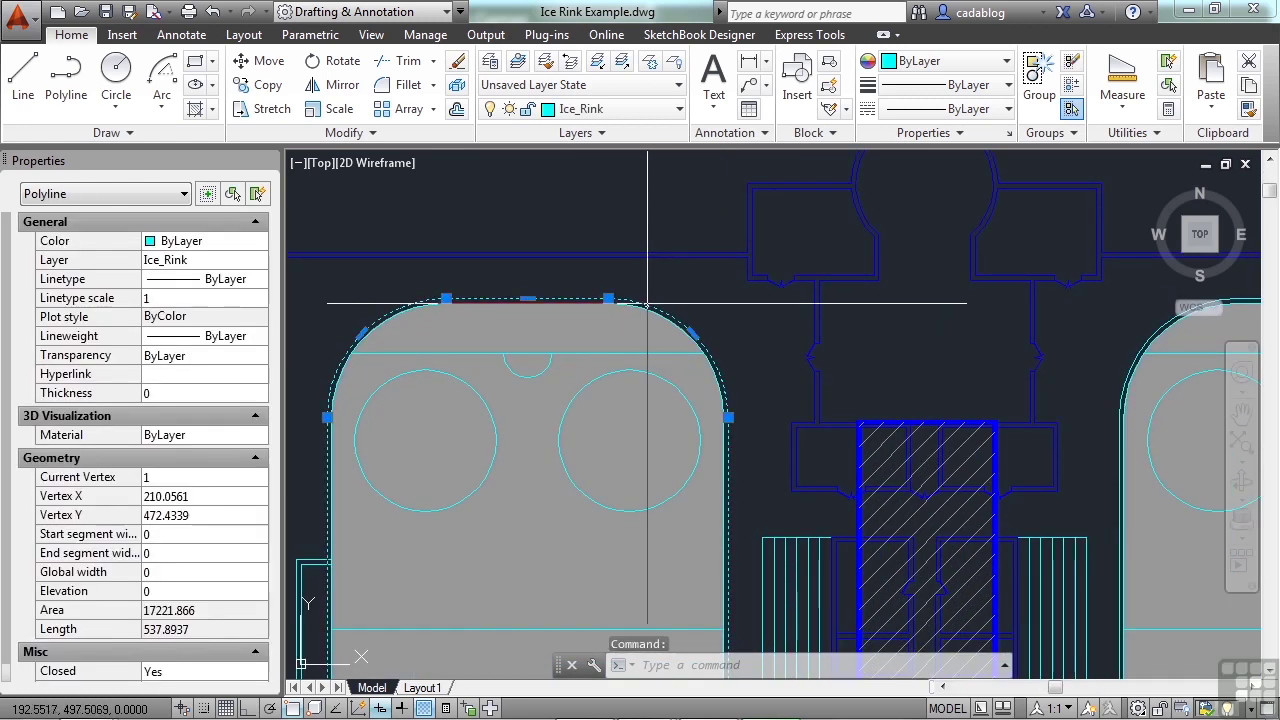
{"action": "scroll", "coordinate": [652, 300], "scroll_direction": "down", "scroll_amount": 3}
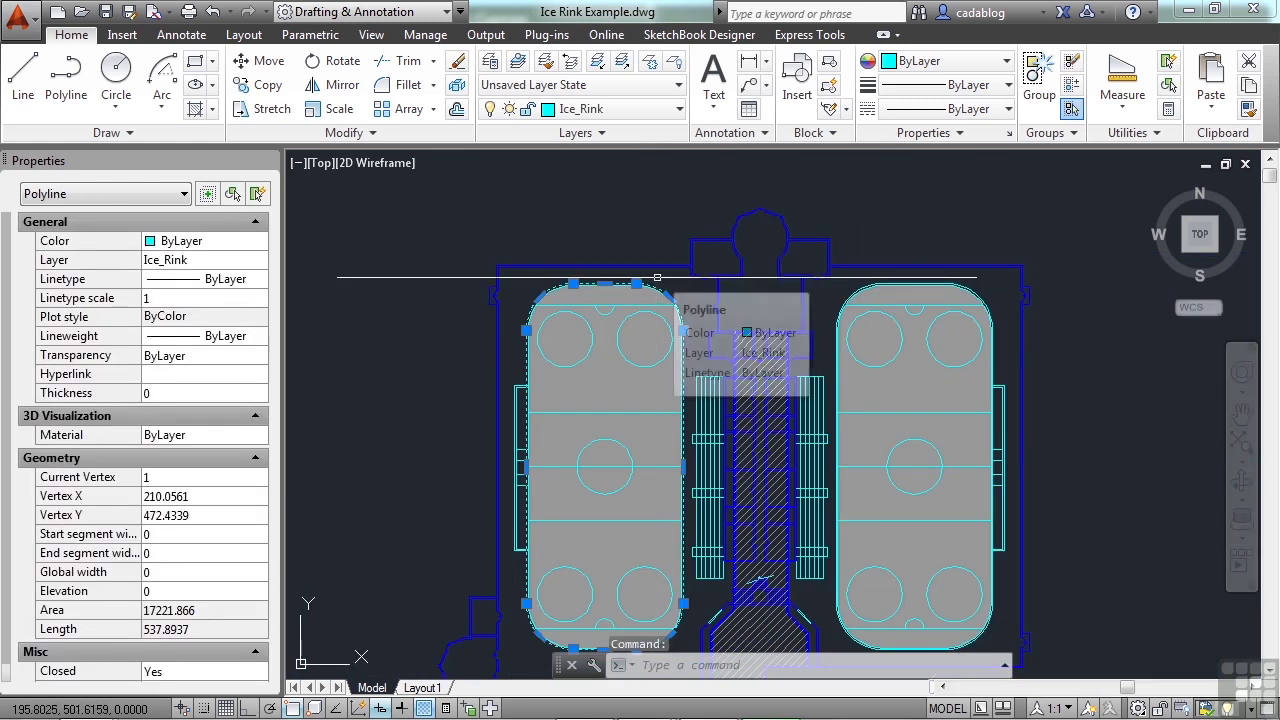
{"action": "middle_click_drag", "start_coordinate": [651, 480], "coordinate": [647, 382]}
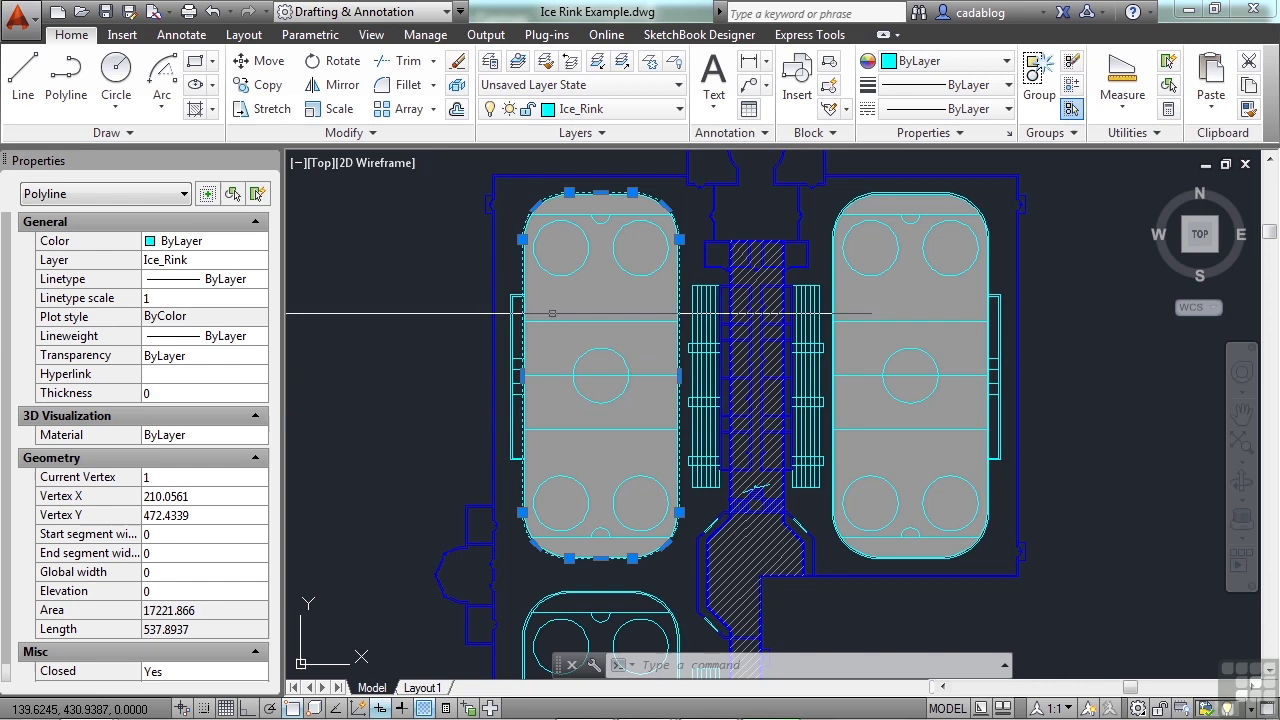
Step: Add the upper-right and lower rink outlines to the selection to compare their areas, and clear the selection
{"action": "scroll", "coordinate": [770, 202], "scroll_direction": "up", "scroll_amount": 2}
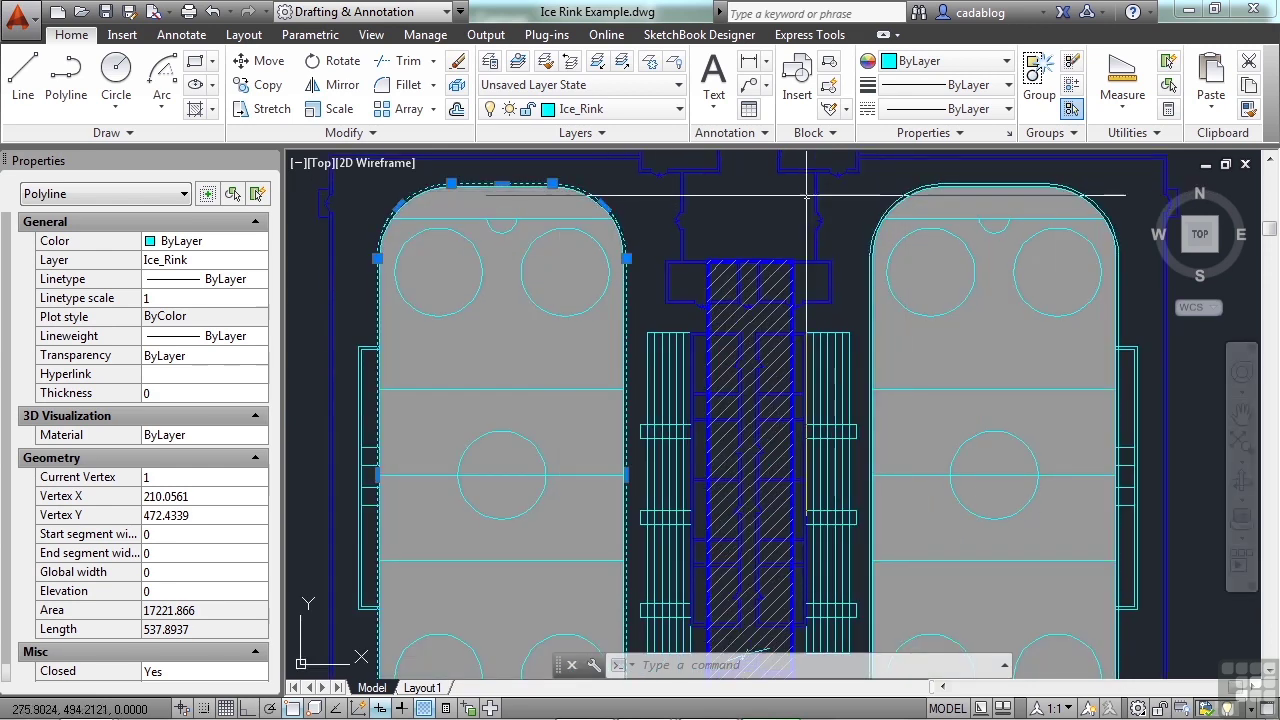
{"action": "left_click", "coordinate": [900, 195]}
{"action": "scroll", "coordinate": [900, 195], "scroll_direction": "down", "scroll_amount": 5}
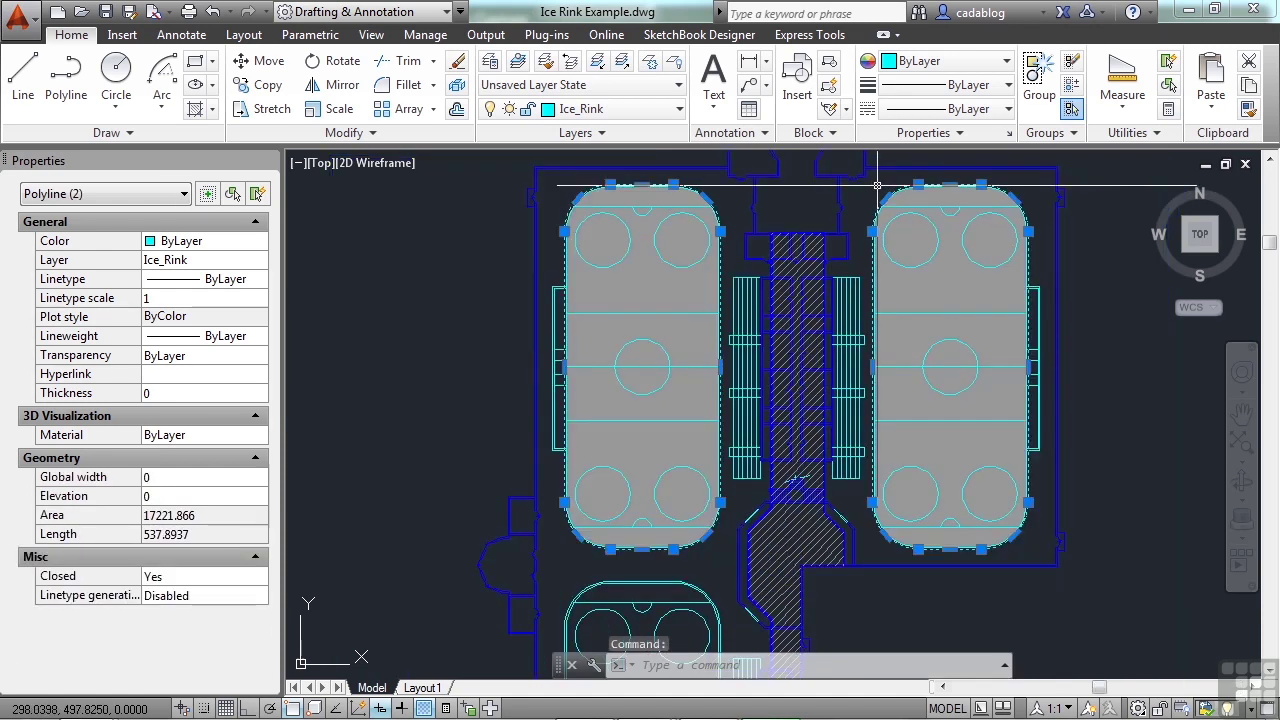
{"action": "scroll", "coordinate": [710, 440], "scroll_direction": "up", "scroll_amount": 3}
{"action": "scroll", "coordinate": [768, 433], "scroll_direction": "up", "scroll_amount": 3}
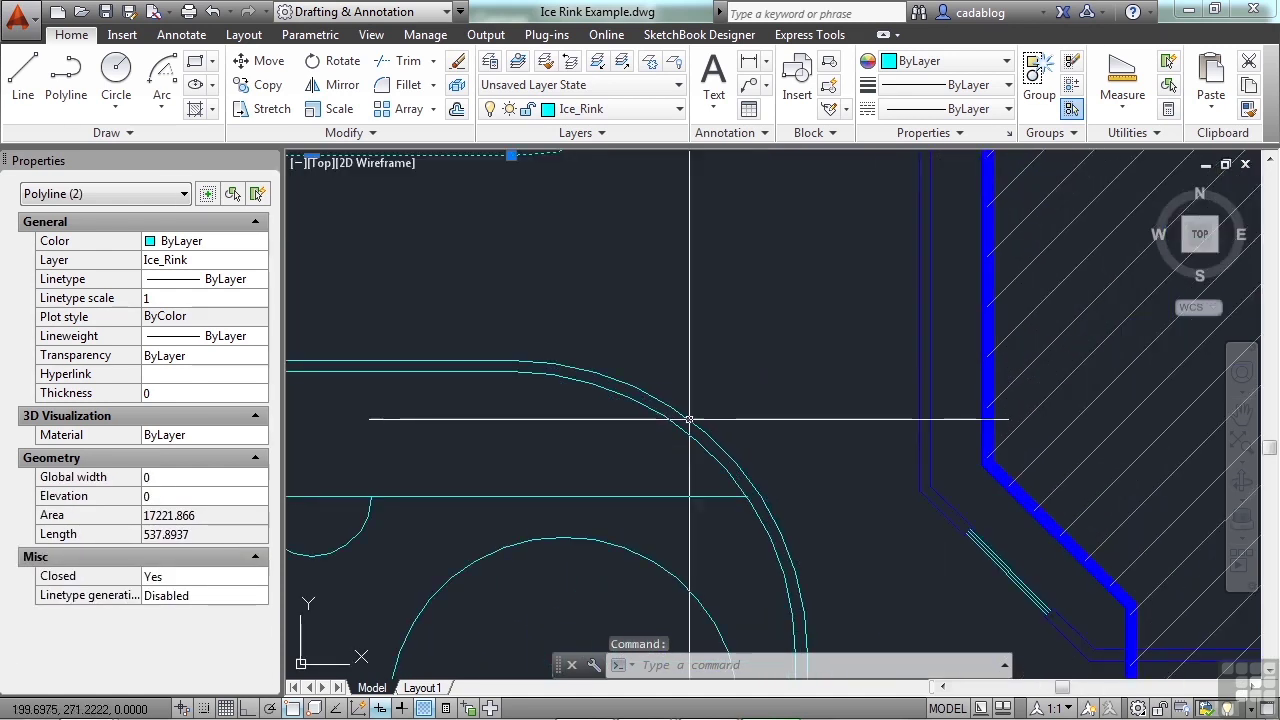
{"action": "left_click", "coordinate": [768, 433]}
{"action": "scroll", "coordinate": [768, 433], "scroll_direction": "down", "scroll_amount": 2}
{"action": "scroll", "coordinate": [750, 369], "scroll_direction": "down", "scroll_amount": 4}
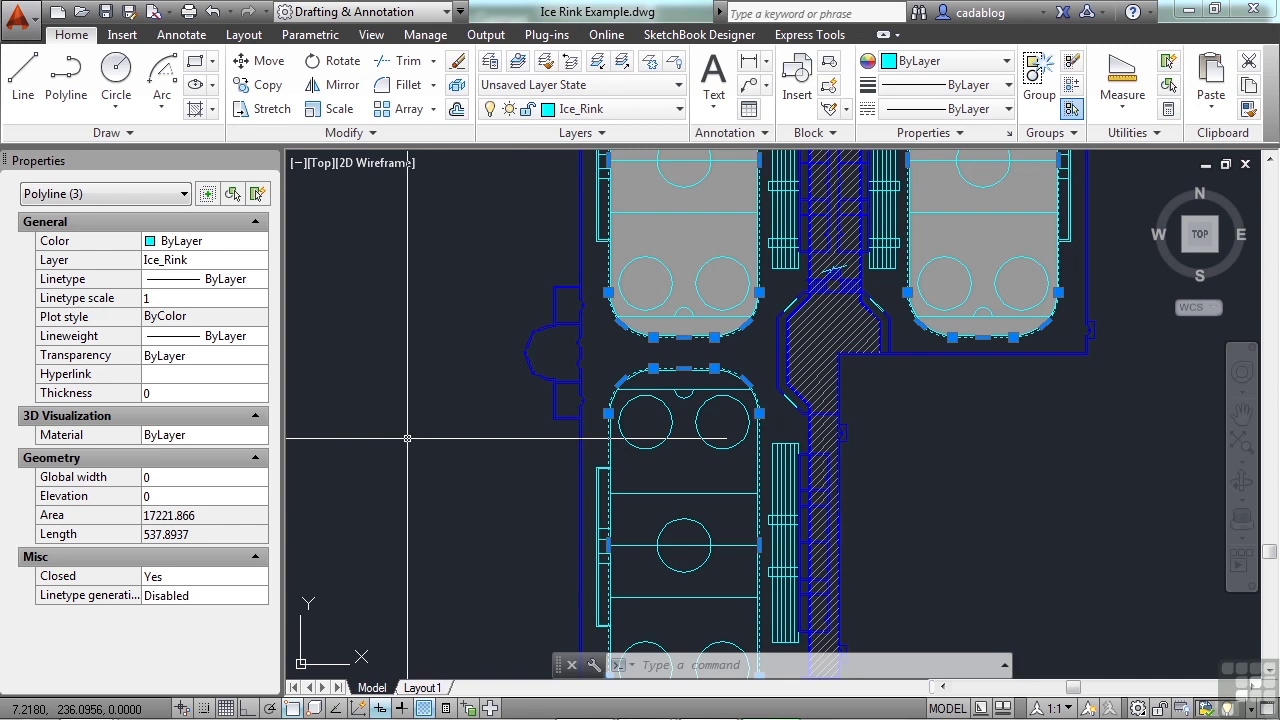
{"action": "key", "text": "Escape"}
{"action": "key", "text": "Escape"}
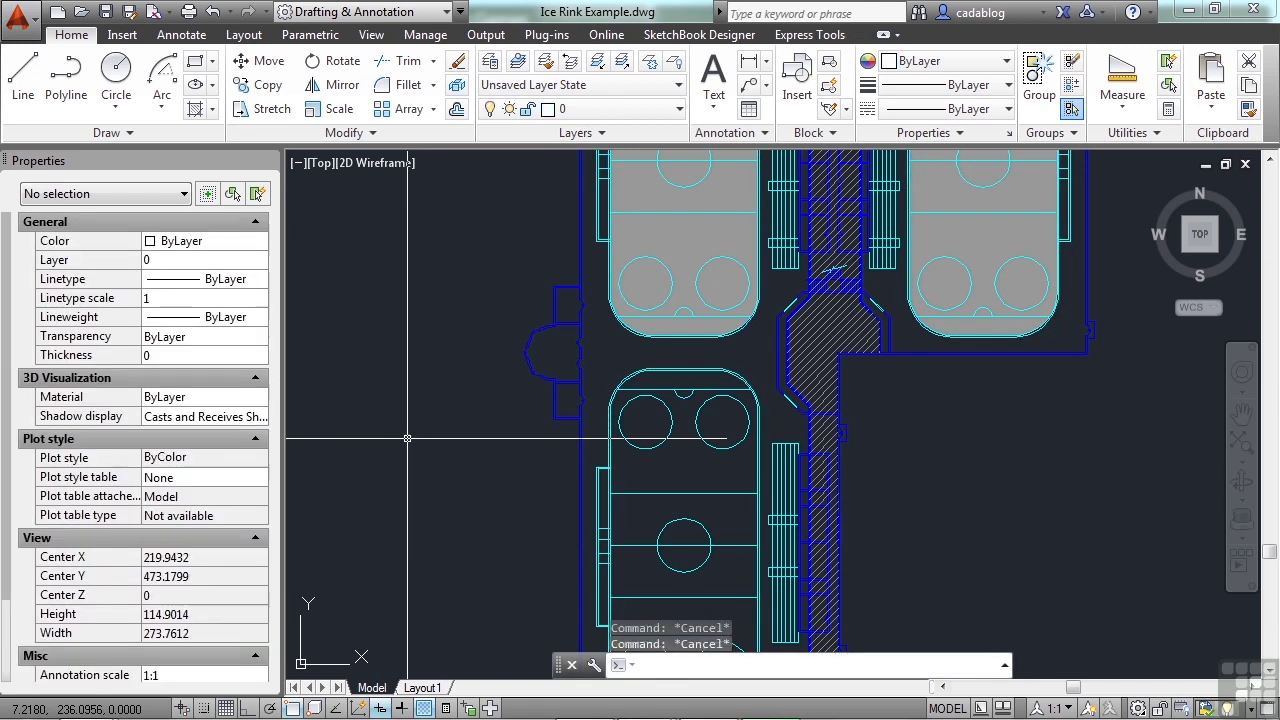
Step: Measure area by object with the Add area option, picking the outlines of the upper-left and lower rinks
{"action": "left_click", "coordinate": [1124, 106]}
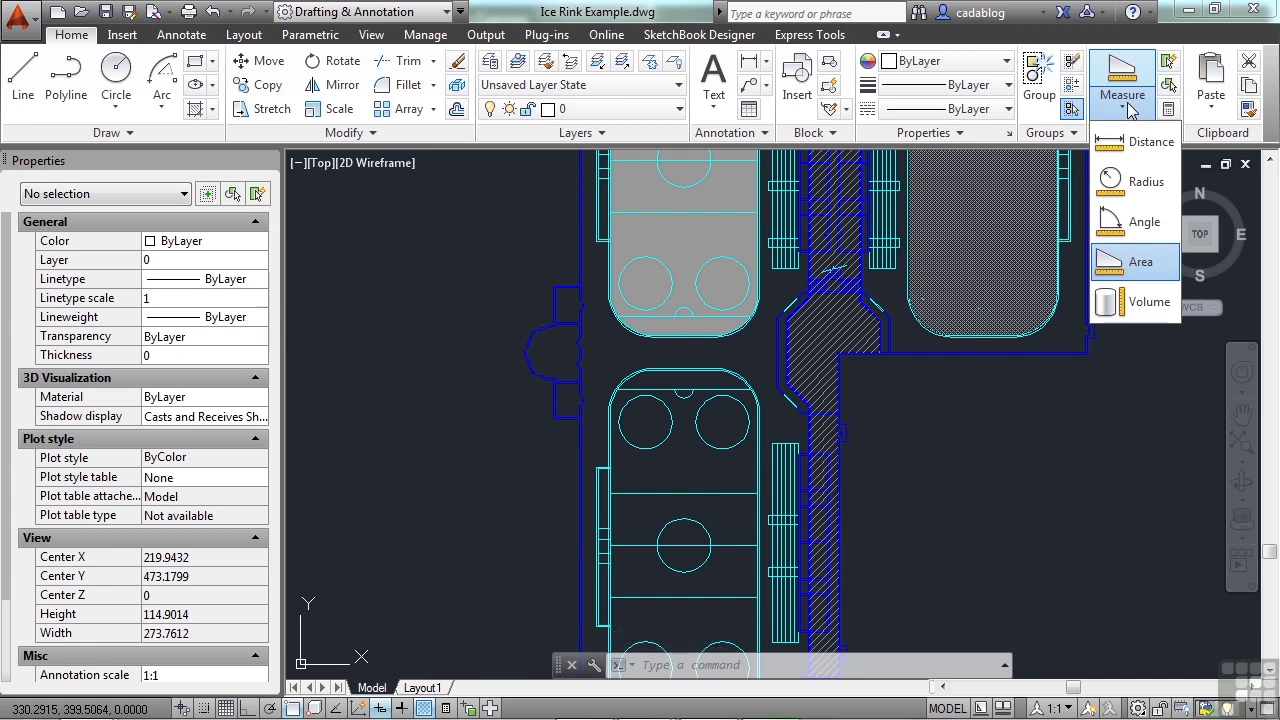
{"action": "left_click", "coordinate": [1122, 108]}
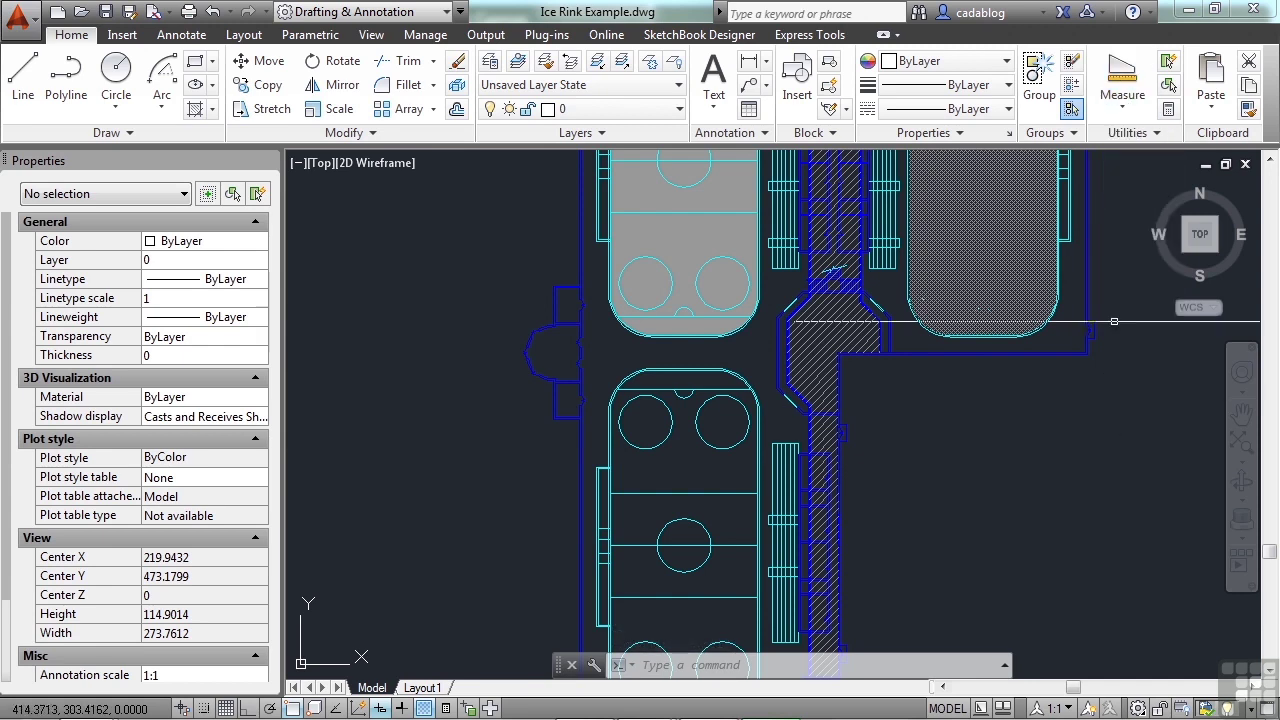
{"action": "left_click", "coordinate": [1130, 133]}
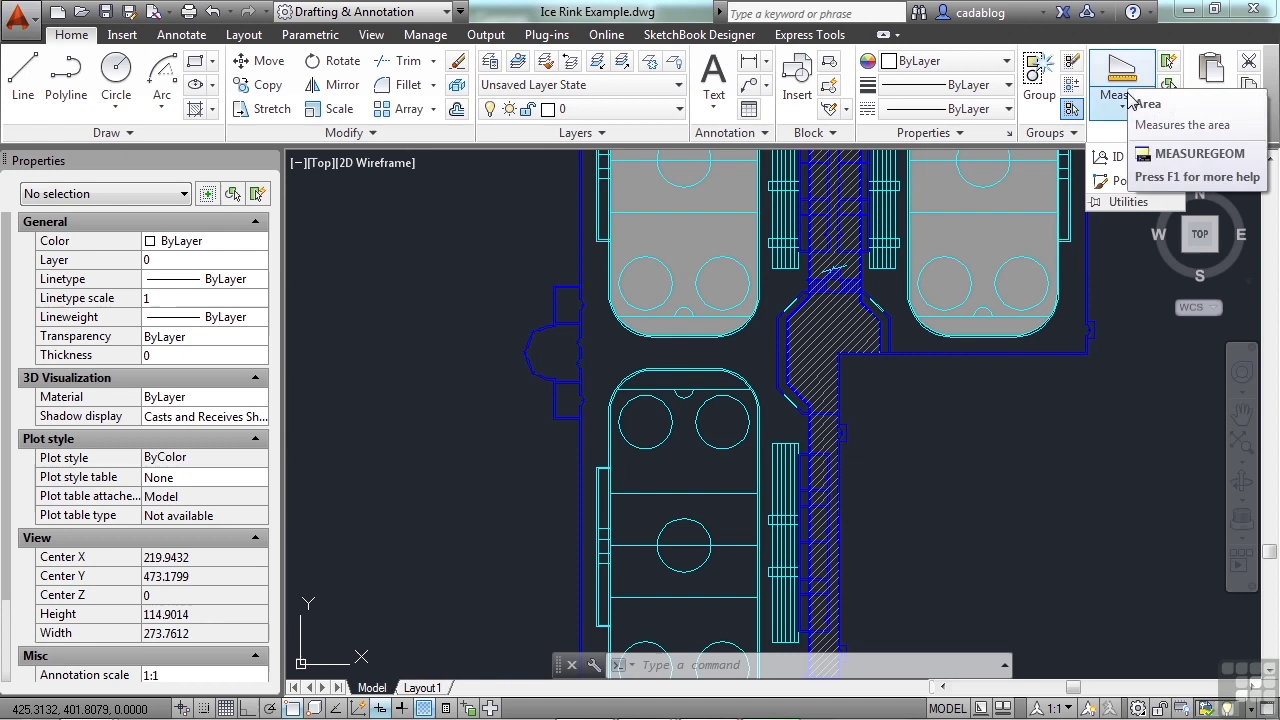
{"action": "left_click", "coordinate": [1124, 104]}
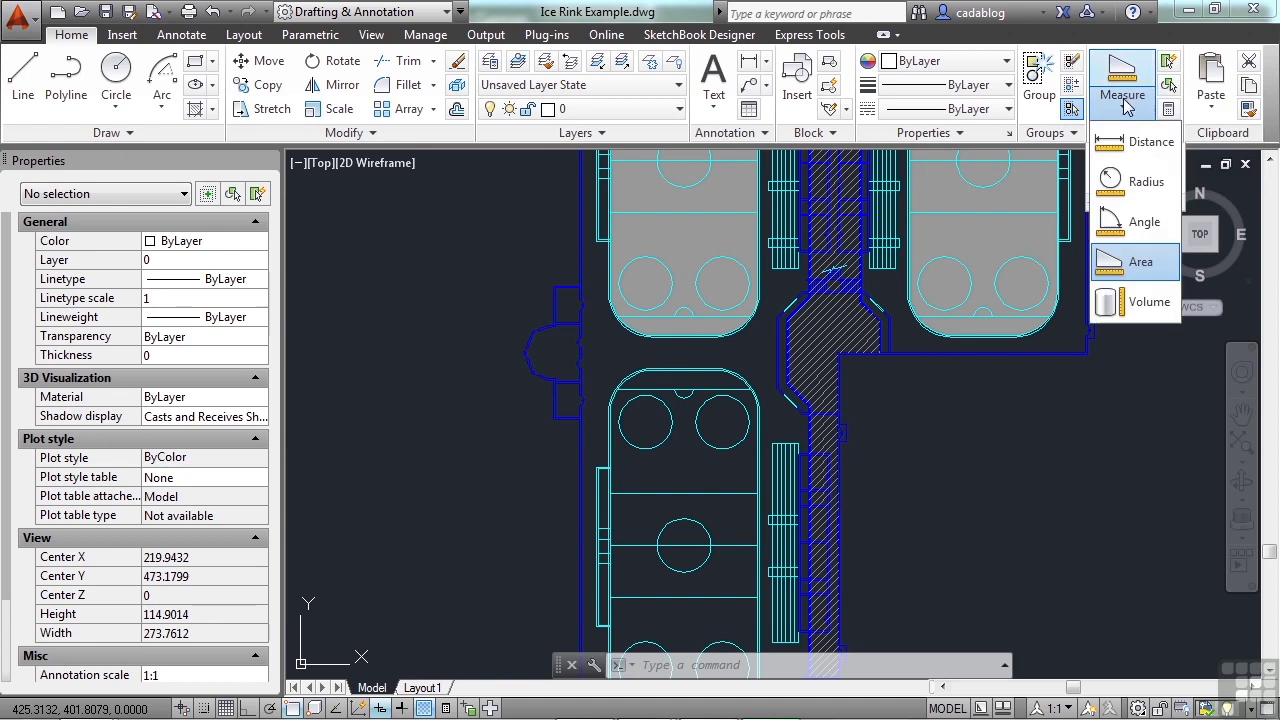
{"action": "left_click", "coordinate": [1146, 261]}
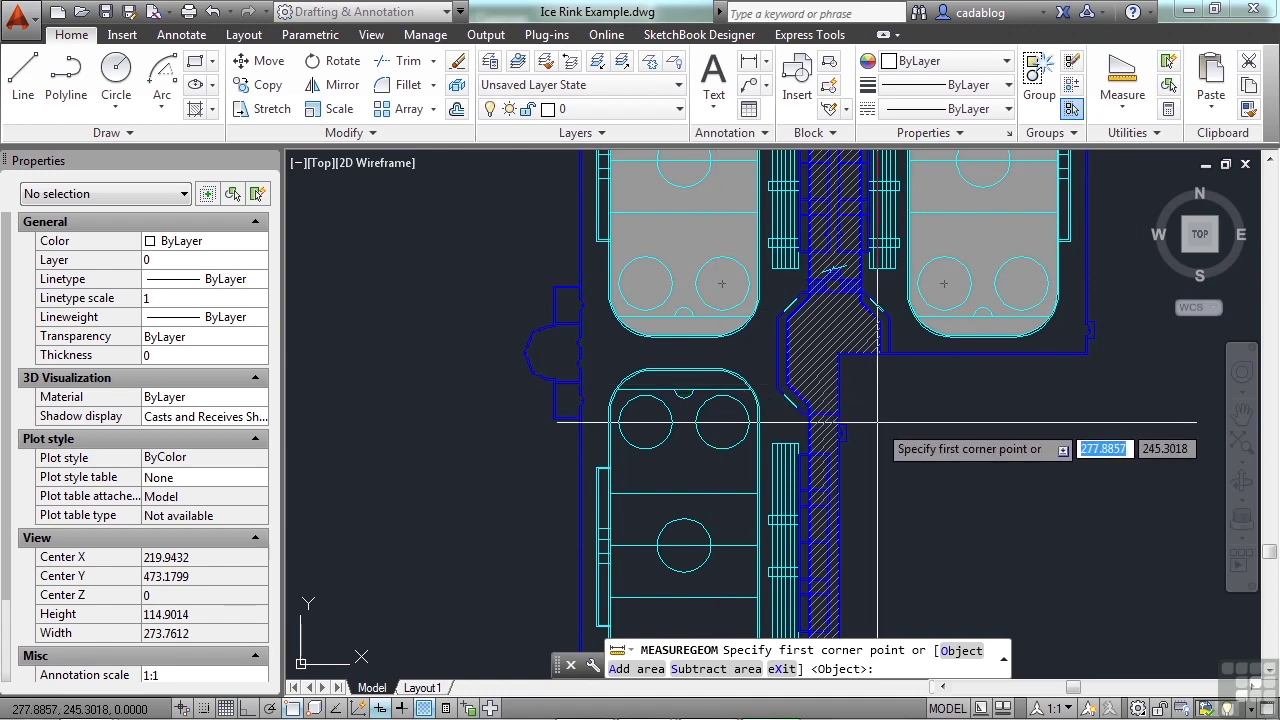
{"action": "type", "text": "a"}
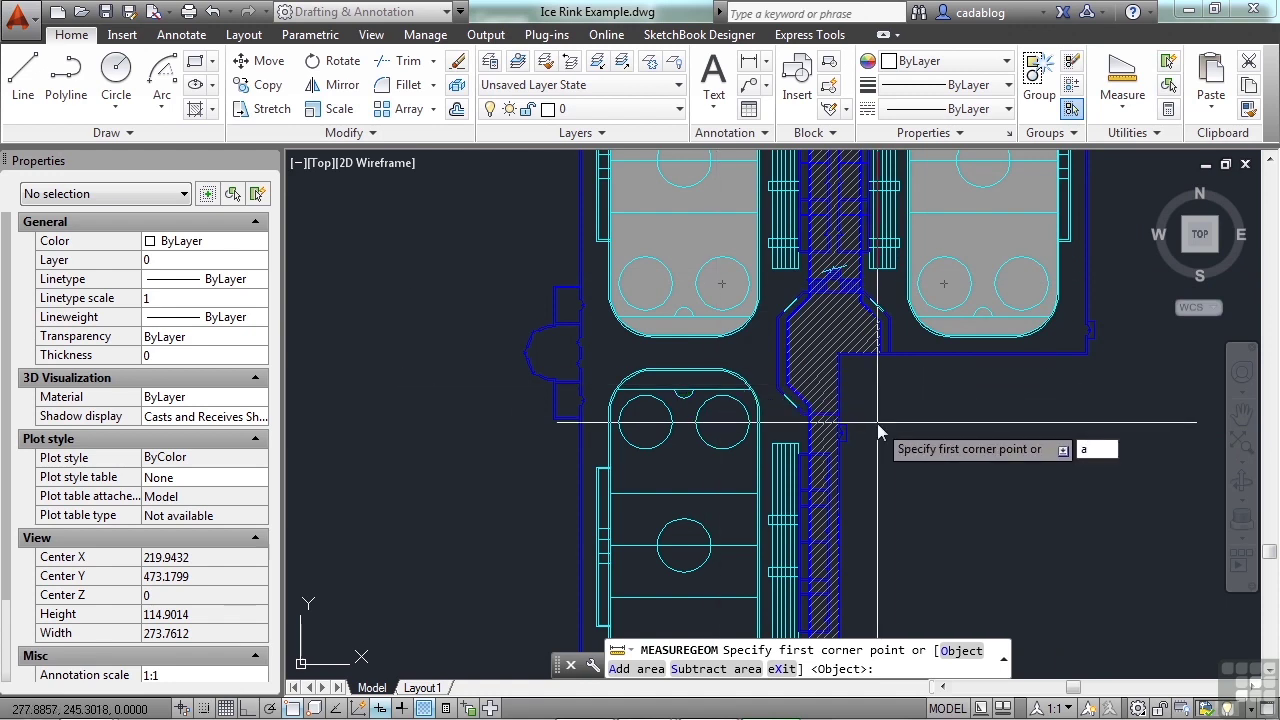
{"action": "key", "text": "Return"}
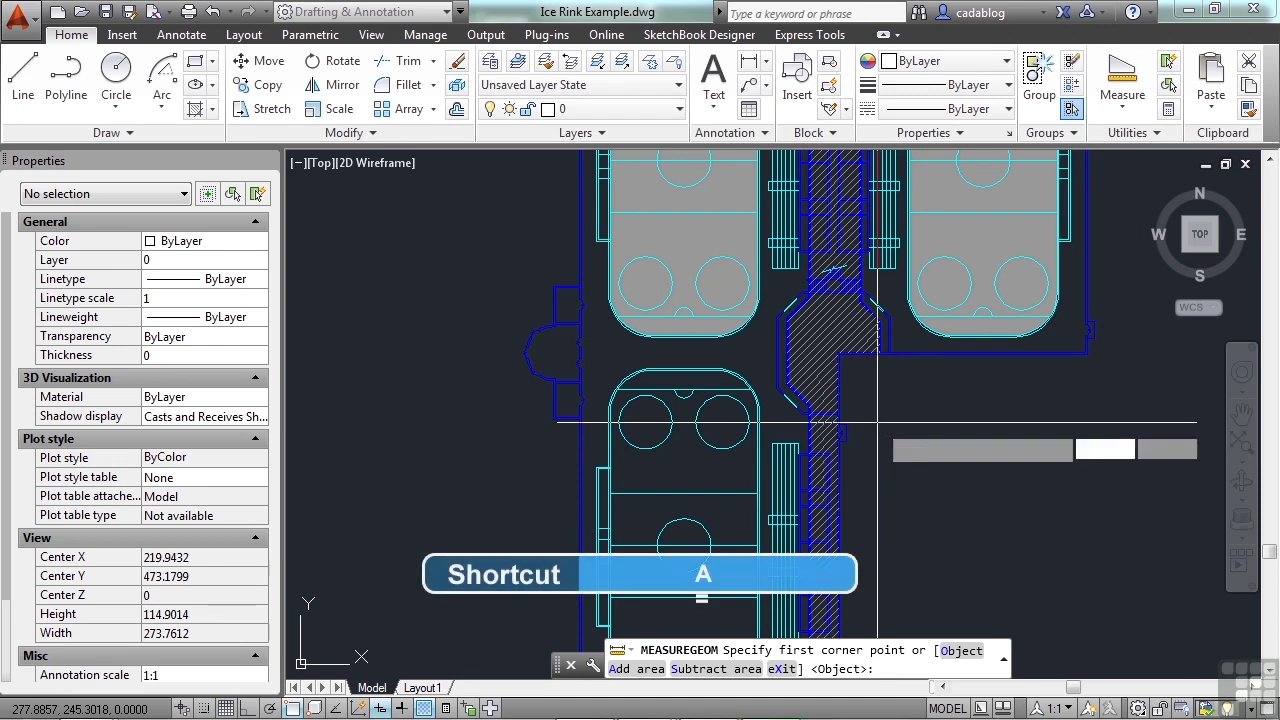
{"action": "type", "text": "o"}
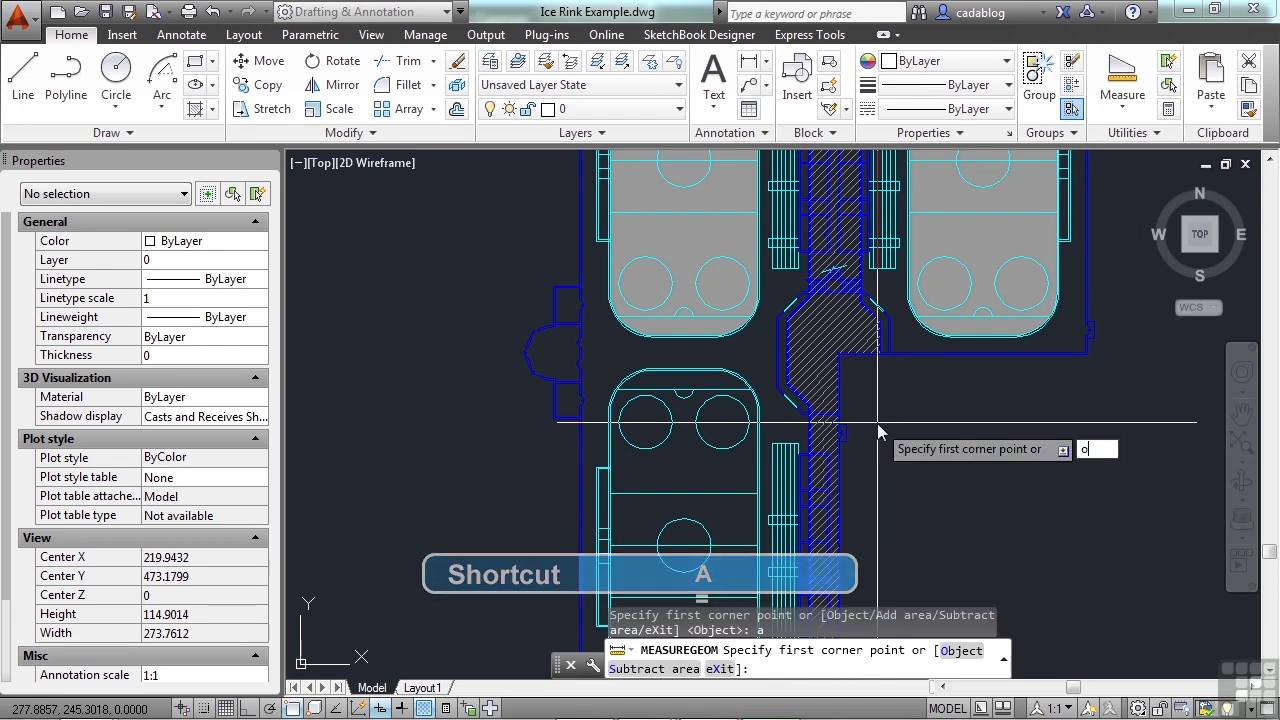
{"action": "key", "text": "Return"}
{"action": "scroll", "coordinate": [761, 350], "scroll_direction": "up", "scroll_amount": 4}
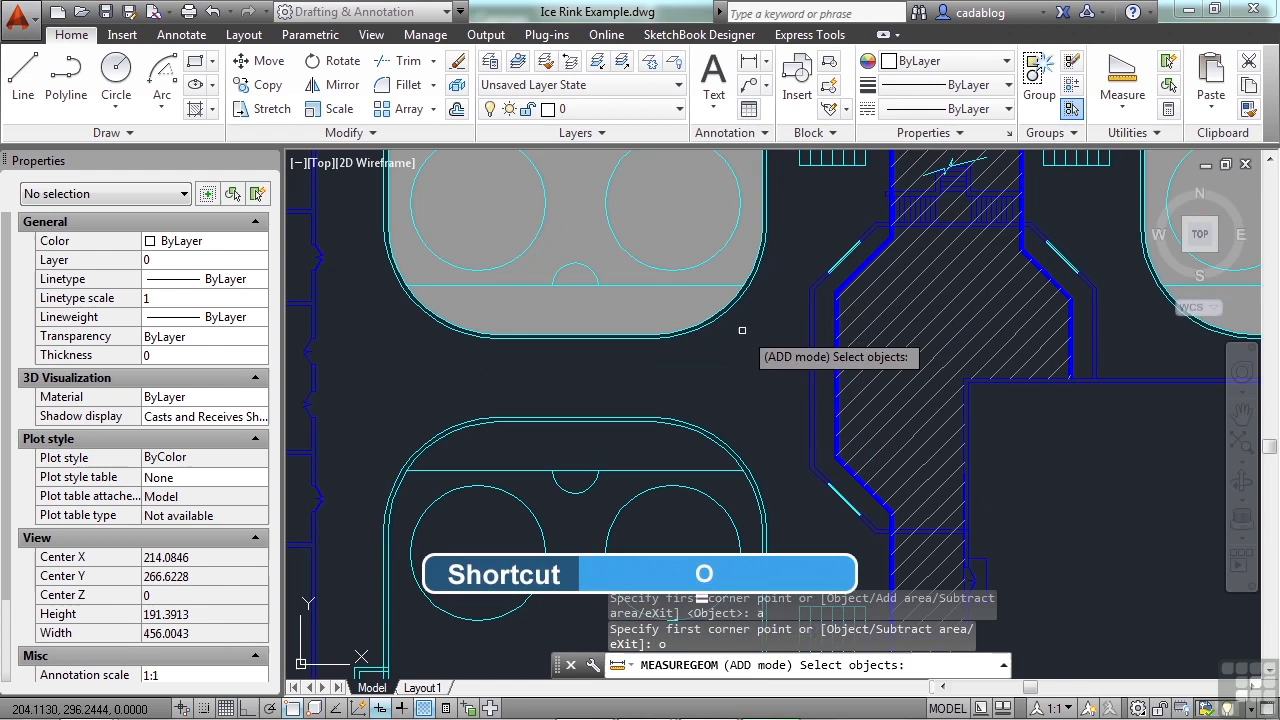
{"action": "left_click", "coordinate": [719, 316]}
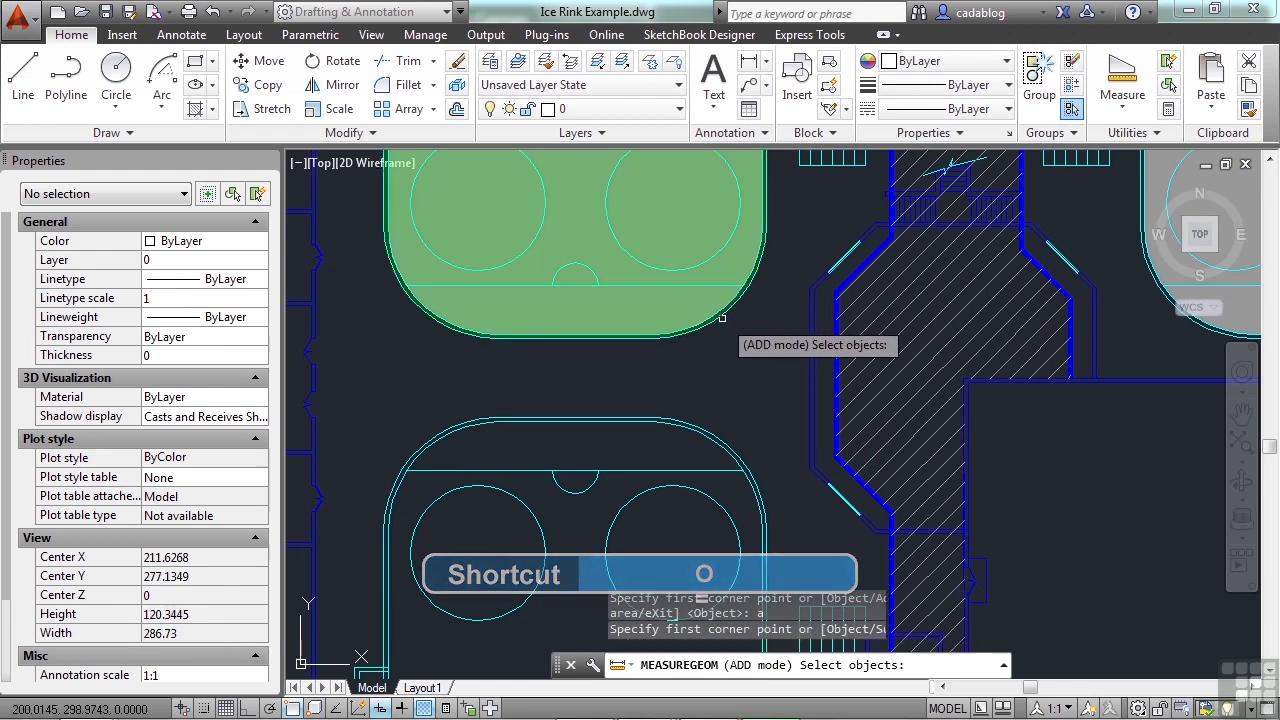
{"action": "left_click", "coordinate": [719, 435]}
Step: Add the upper-right rink's outline to the running area total and end the area measurement
{"action": "scroll", "coordinate": [970, 370], "scroll_direction": "down", "scroll_amount": 3}
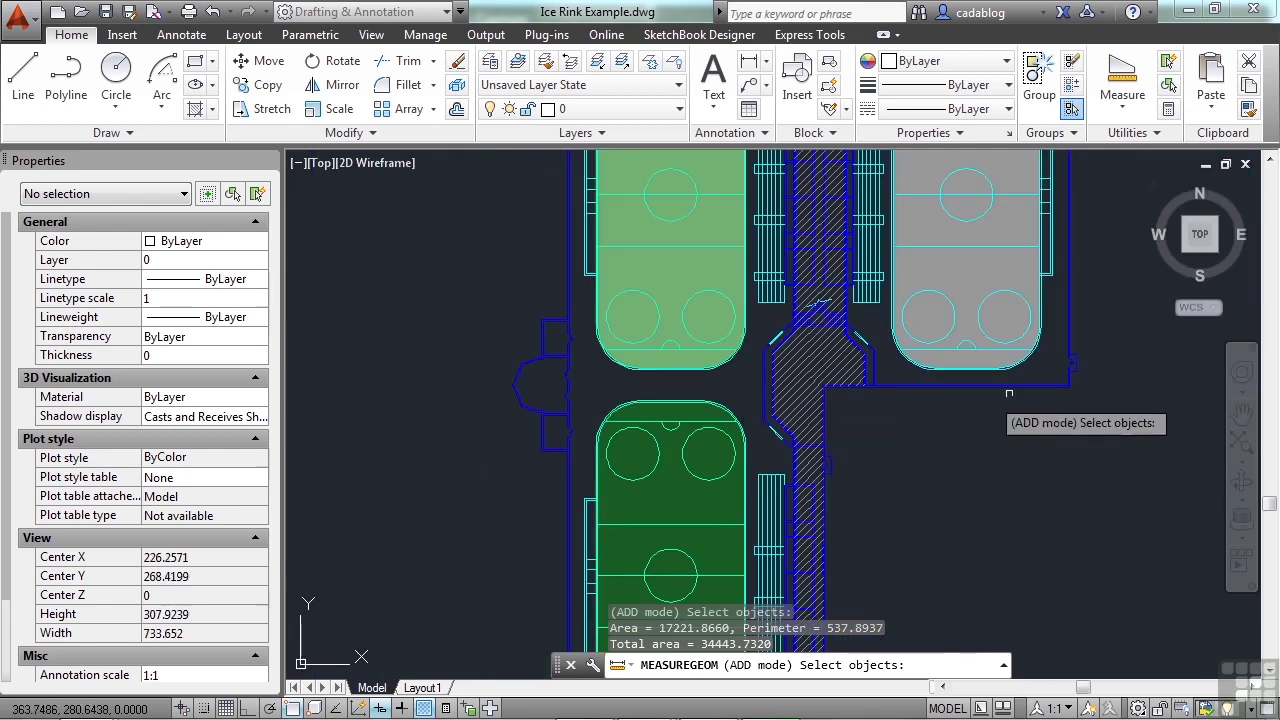
{"action": "scroll", "coordinate": [1012, 310], "scroll_direction": "up", "scroll_amount": 5}
{"action": "left_click", "coordinate": [1002, 279]}
{"action": "scroll", "coordinate": [1002, 279], "scroll_direction": "down", "scroll_amount": 8}
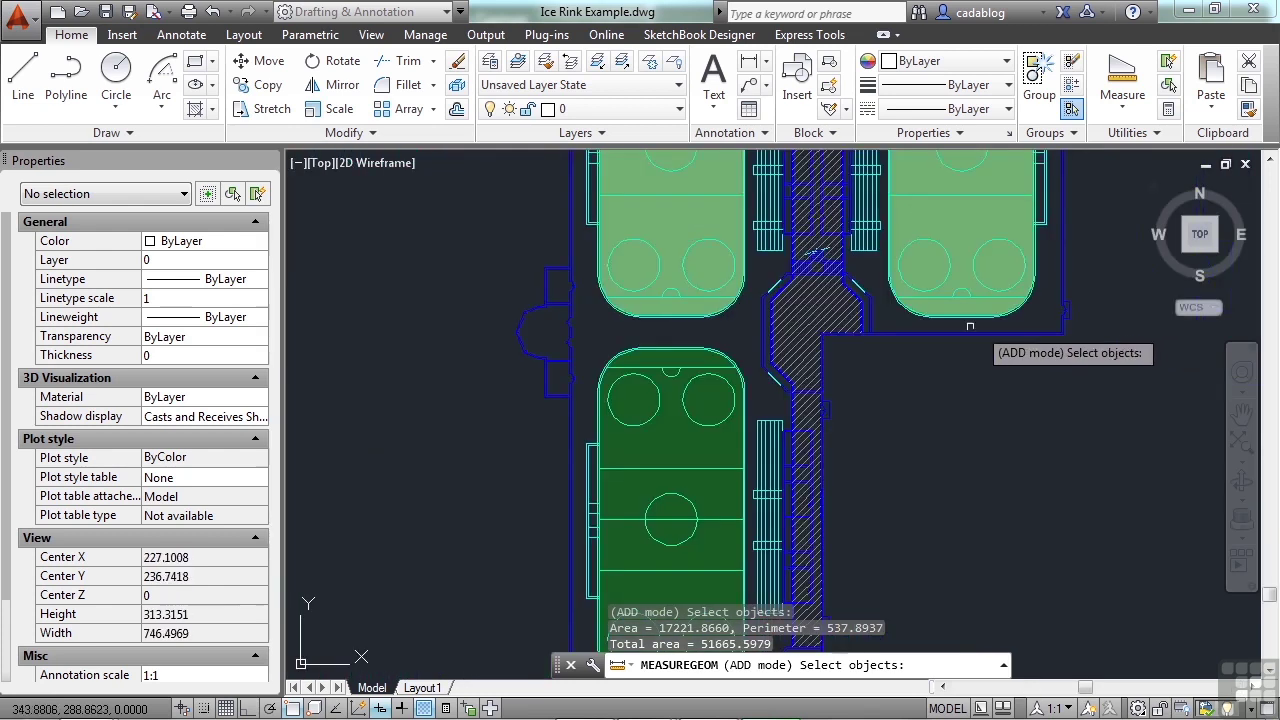
{"action": "middle_click_drag", "start_coordinate": [943, 394], "coordinate": [867, 451]}
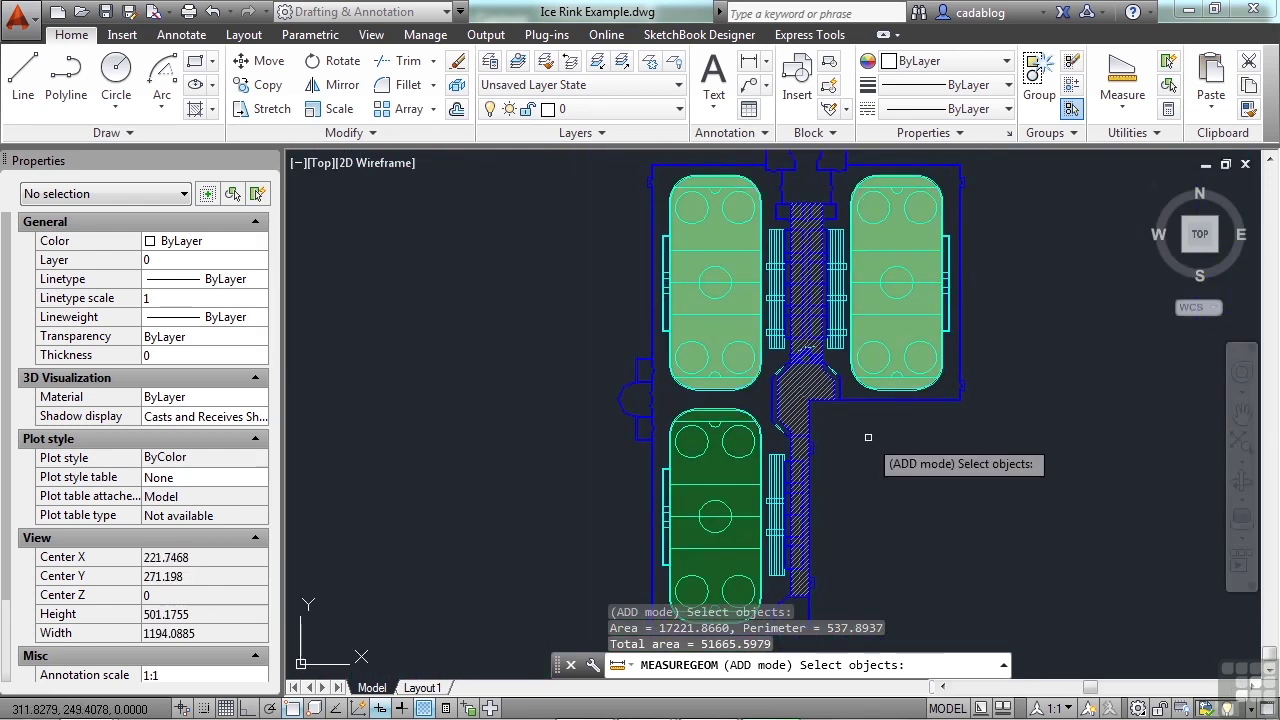
{"action": "key", "text": "Return"}
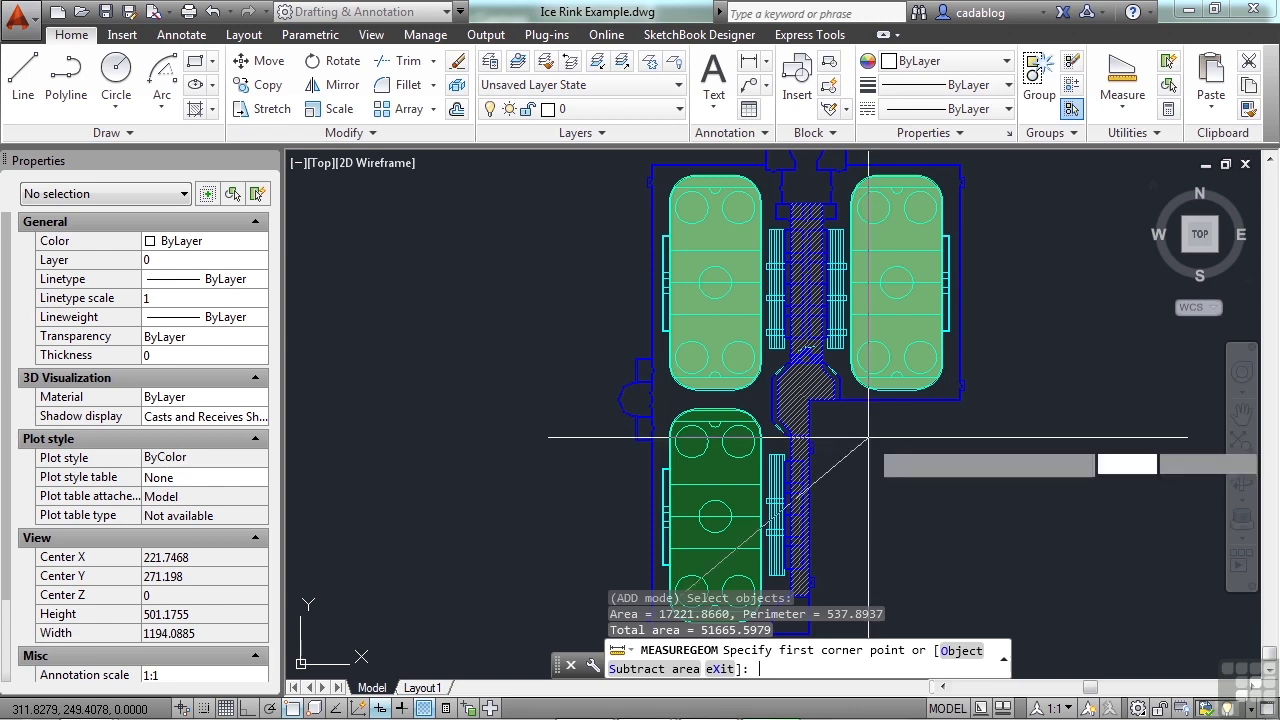
{"action": "key", "text": "Return"}
{"action": "key", "text": "Escape"}
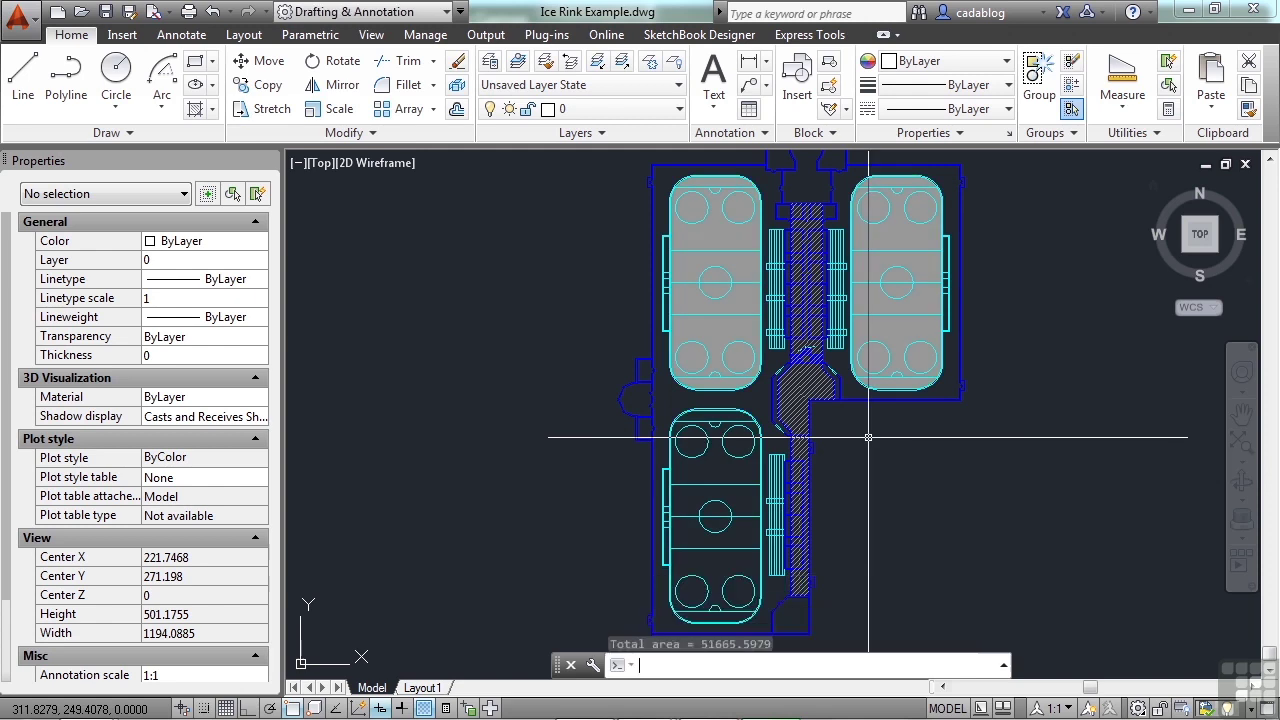
Step: Copy the final total area value from the command history
{"action": "key", "text": "F2"}
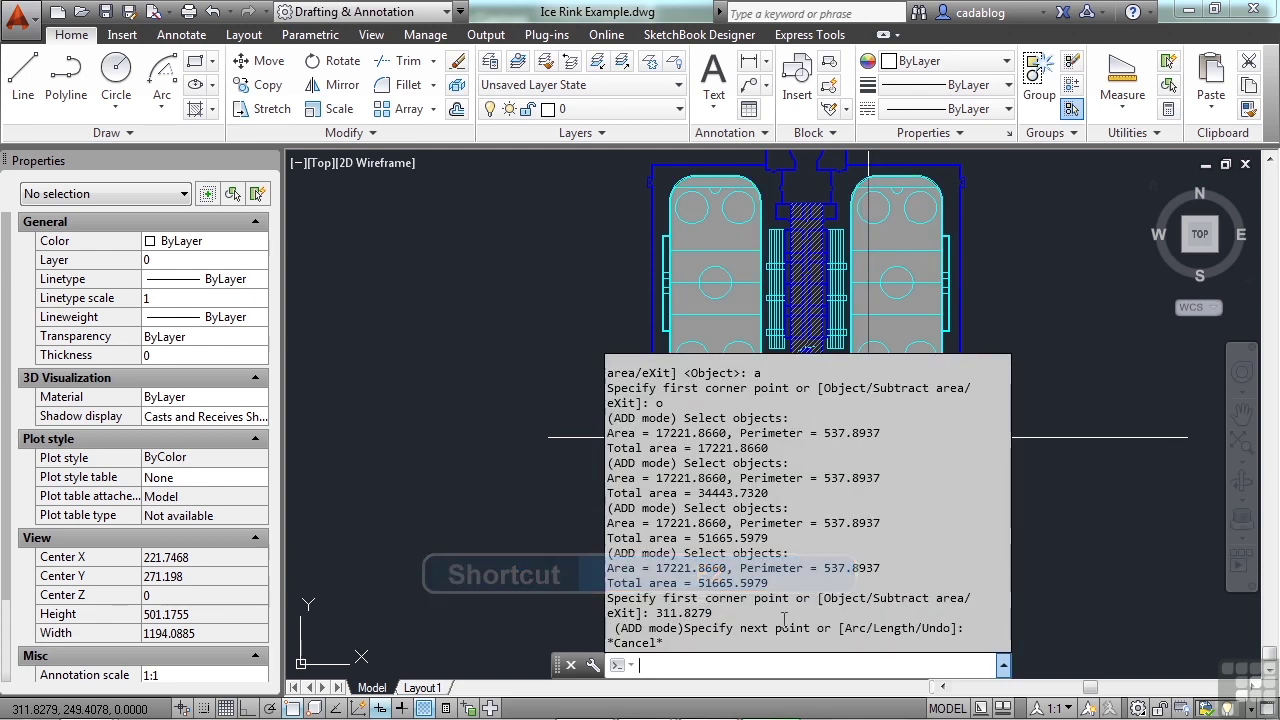
{"action": "left_click_drag", "start_coordinate": [772, 582], "coordinate": [699, 585]}
{"action": "right_click", "coordinate": [707, 584]}
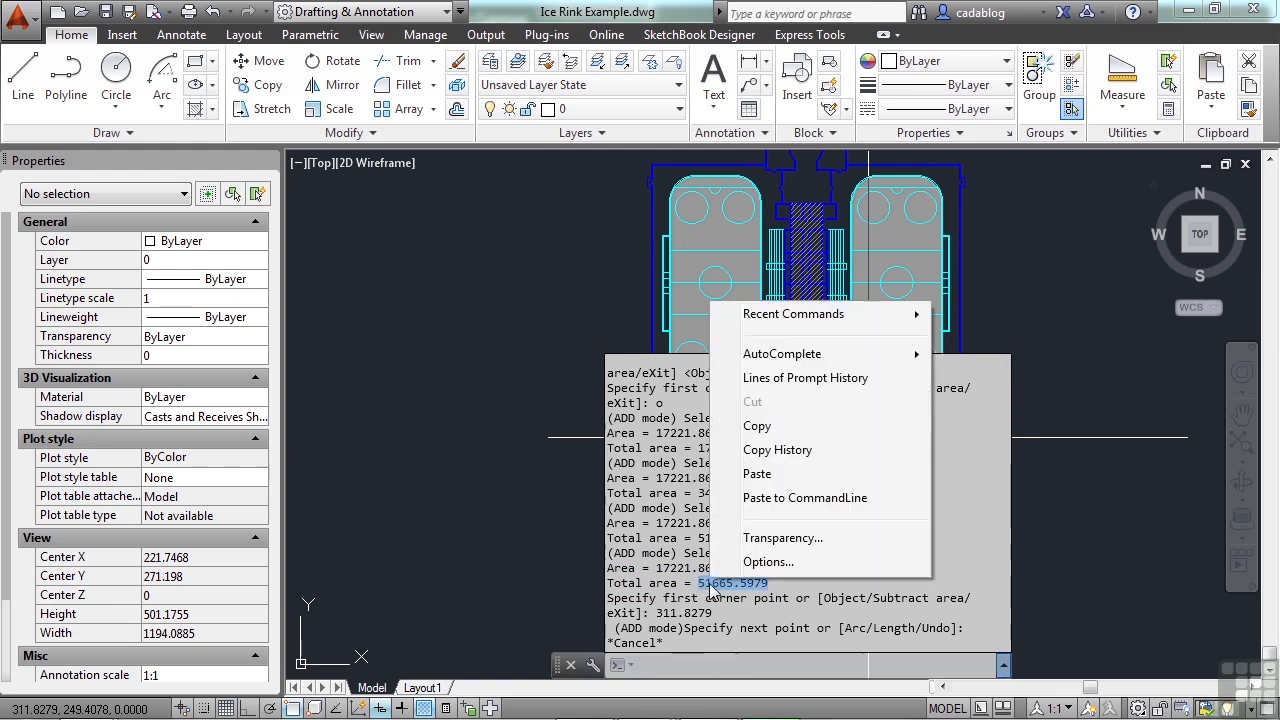
{"action": "left_click", "coordinate": [760, 424]}
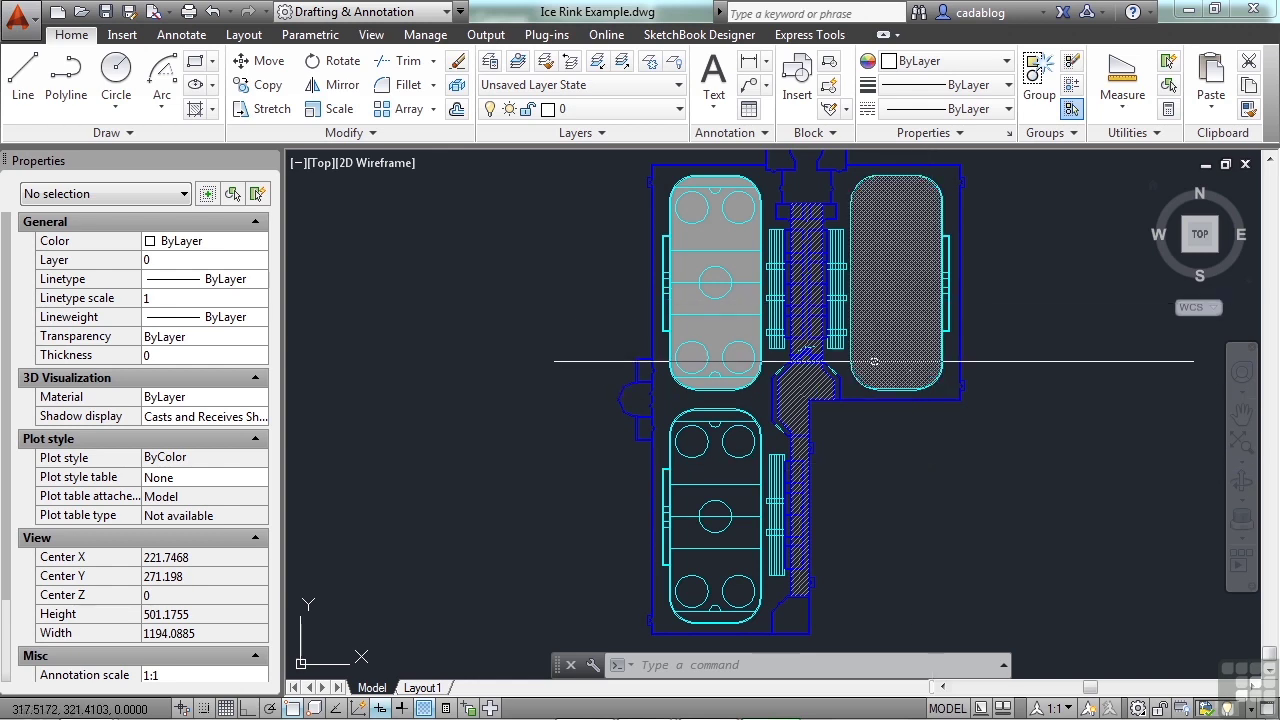
Step: Start a distance measurement at the building's upper-right outer wall corner and switch it to the Multiple points option
{"action": "middle_click_drag", "start_coordinate": [992, 310], "coordinate": [920, 407]}
{"action": "left_click", "coordinate": [1122, 90]}
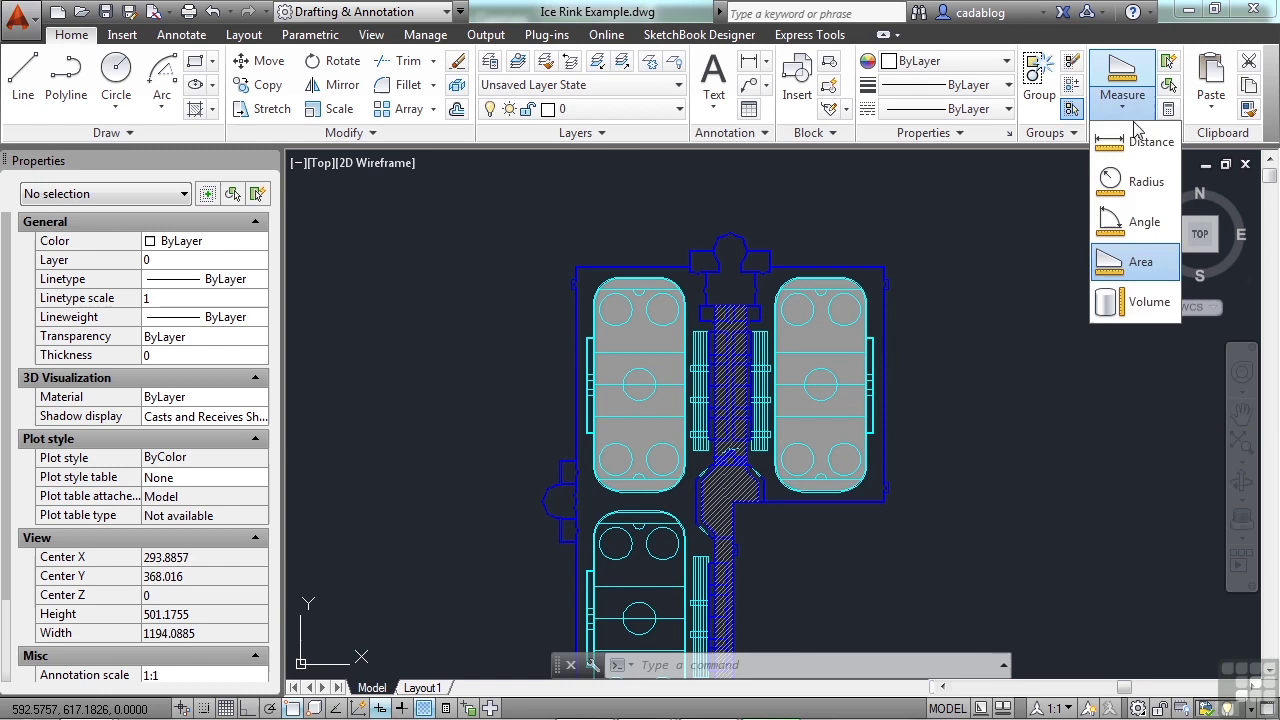
{"action": "left_click", "coordinate": [1145, 143]}
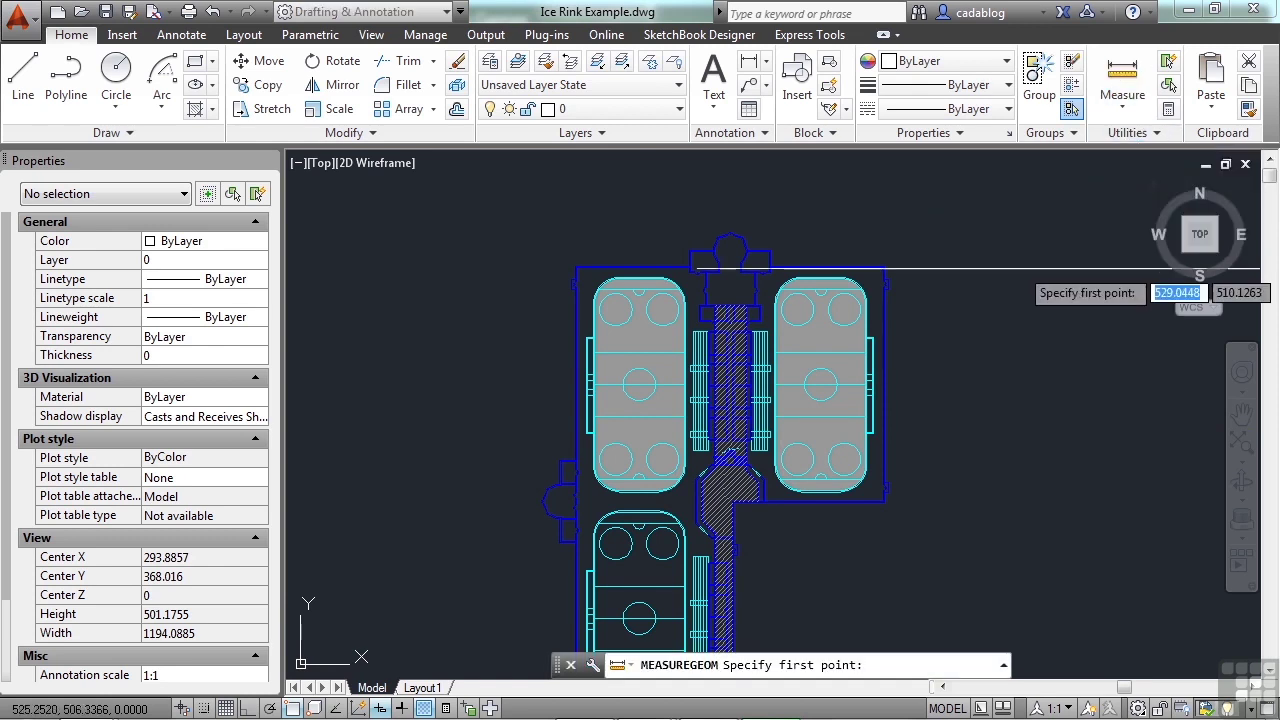
{"action": "type", "text": "m"}
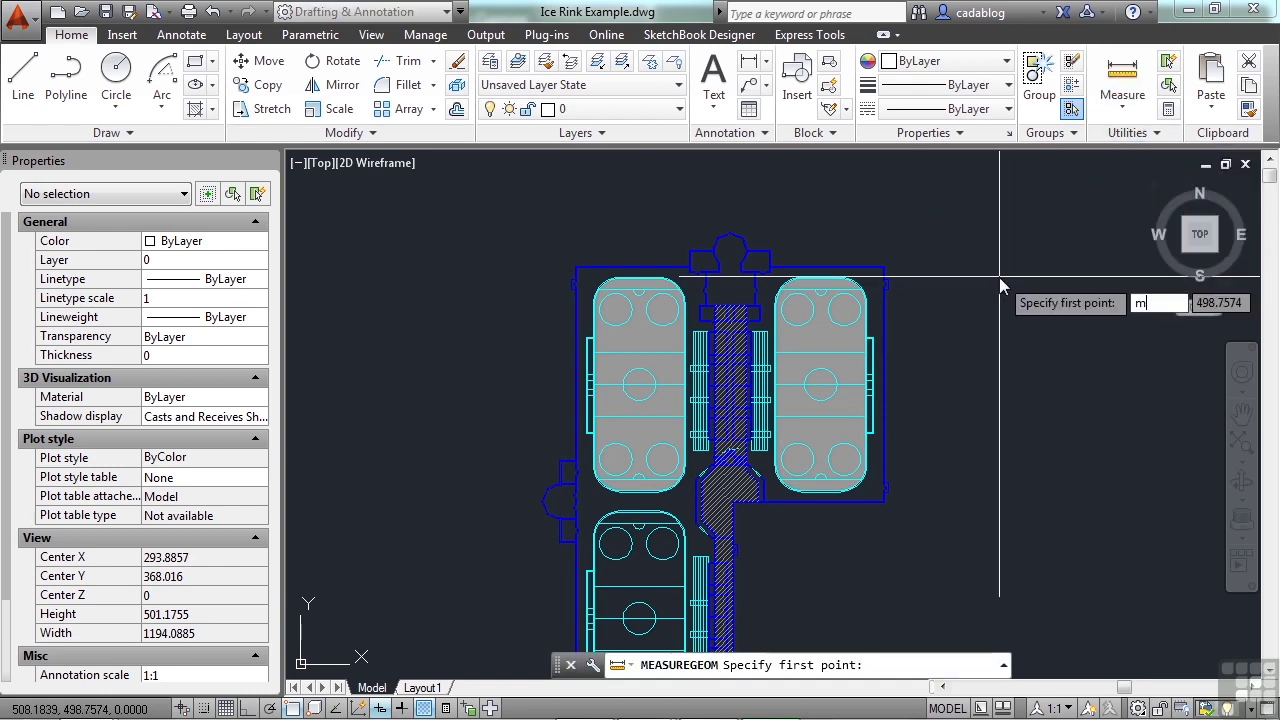
{"action": "key", "text": "Return"}
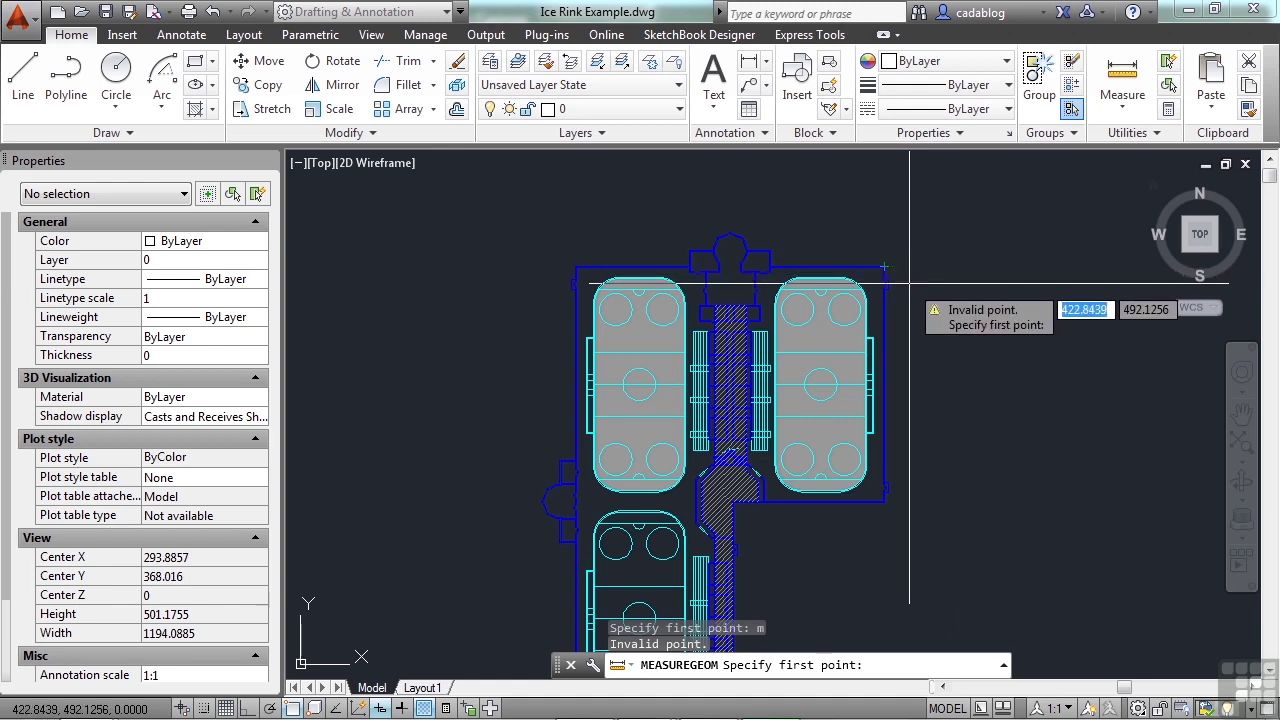
{"action": "scroll", "coordinate": [905, 278], "scroll_direction": "up", "scroll_amount": 5}
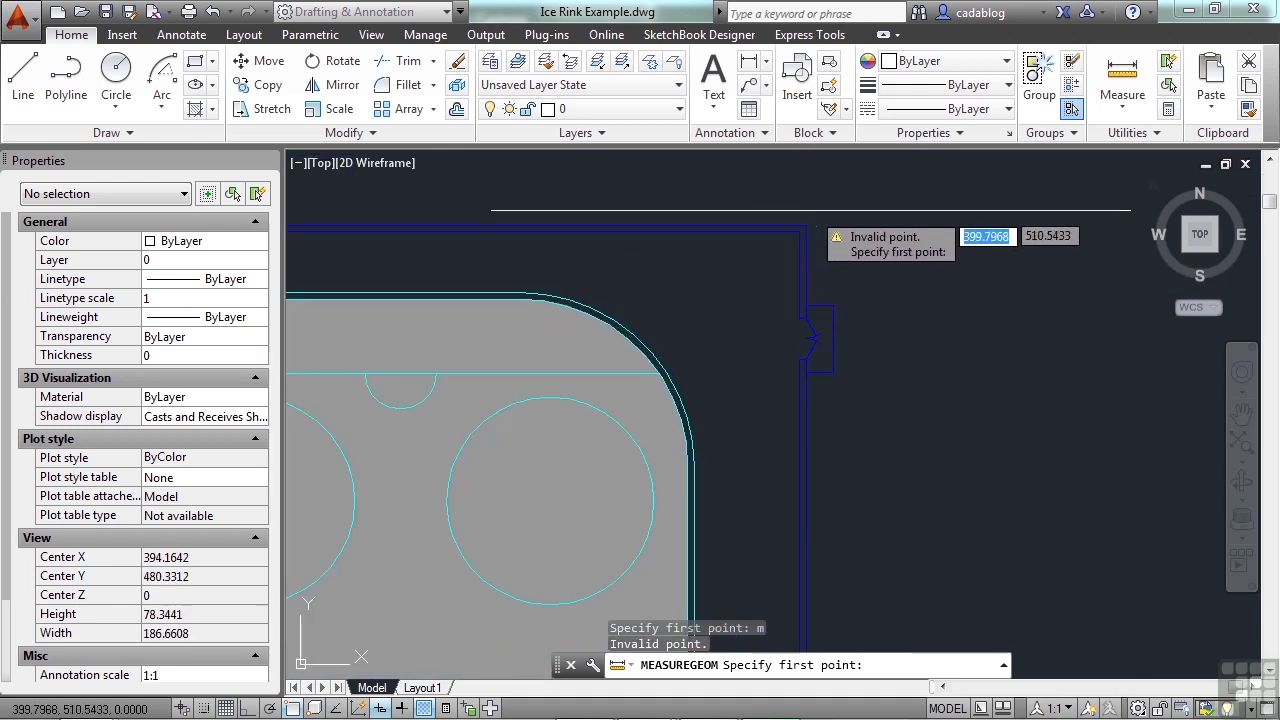
{"action": "scroll", "coordinate": [810, 212], "scroll_direction": "up", "scroll_amount": 2}
{"action": "middle_click_drag", "start_coordinate": [804, 212], "coordinate": [868, 224]}
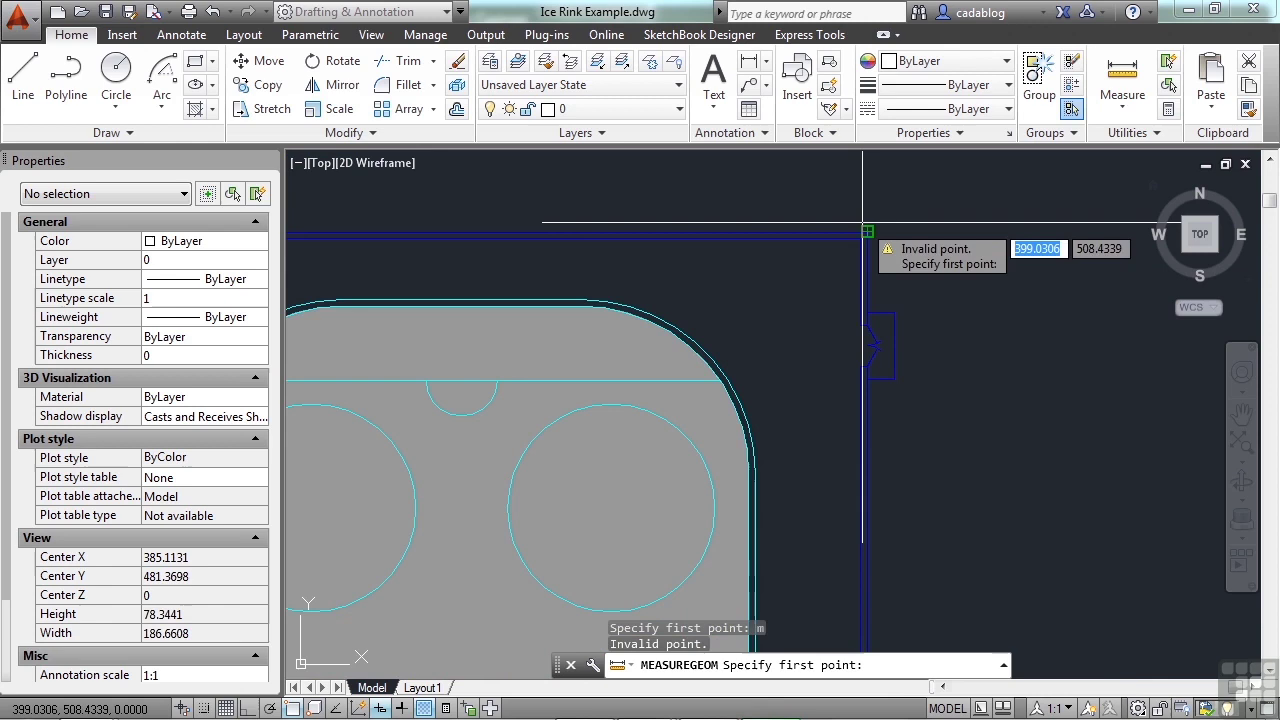
{"action": "left_click", "coordinate": [868, 232]}
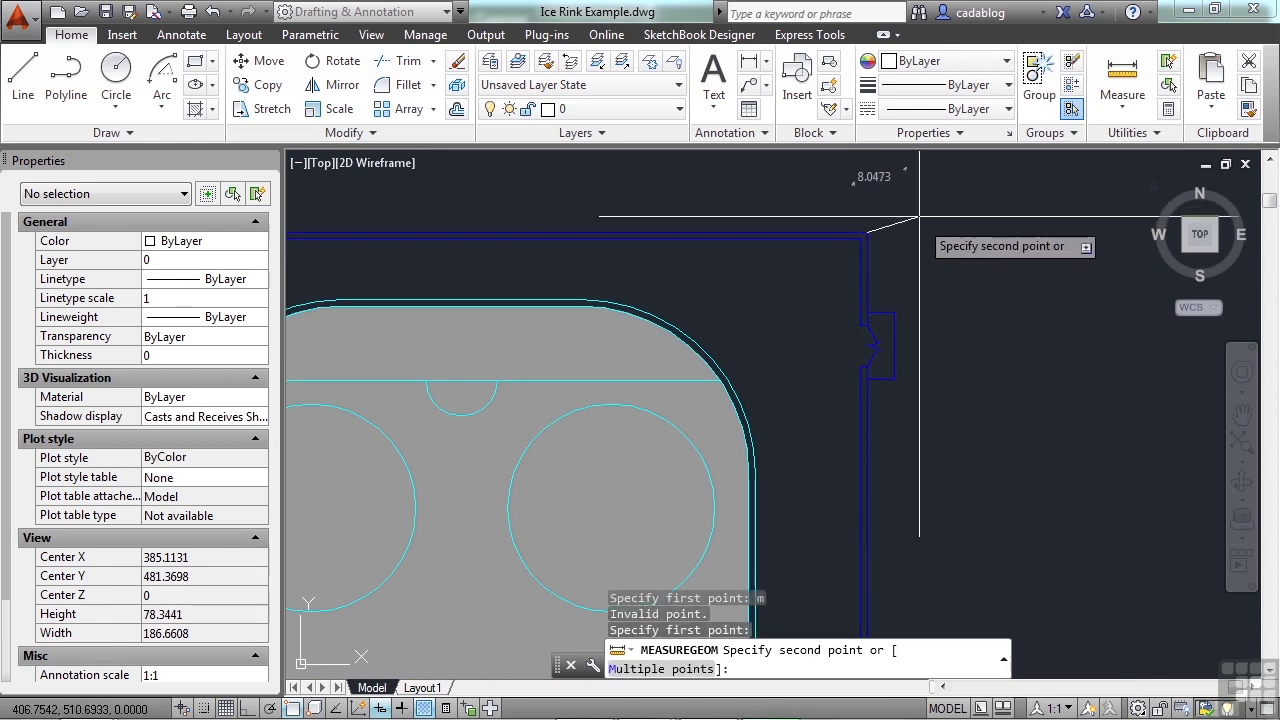
{"action": "type", "text": "m"}
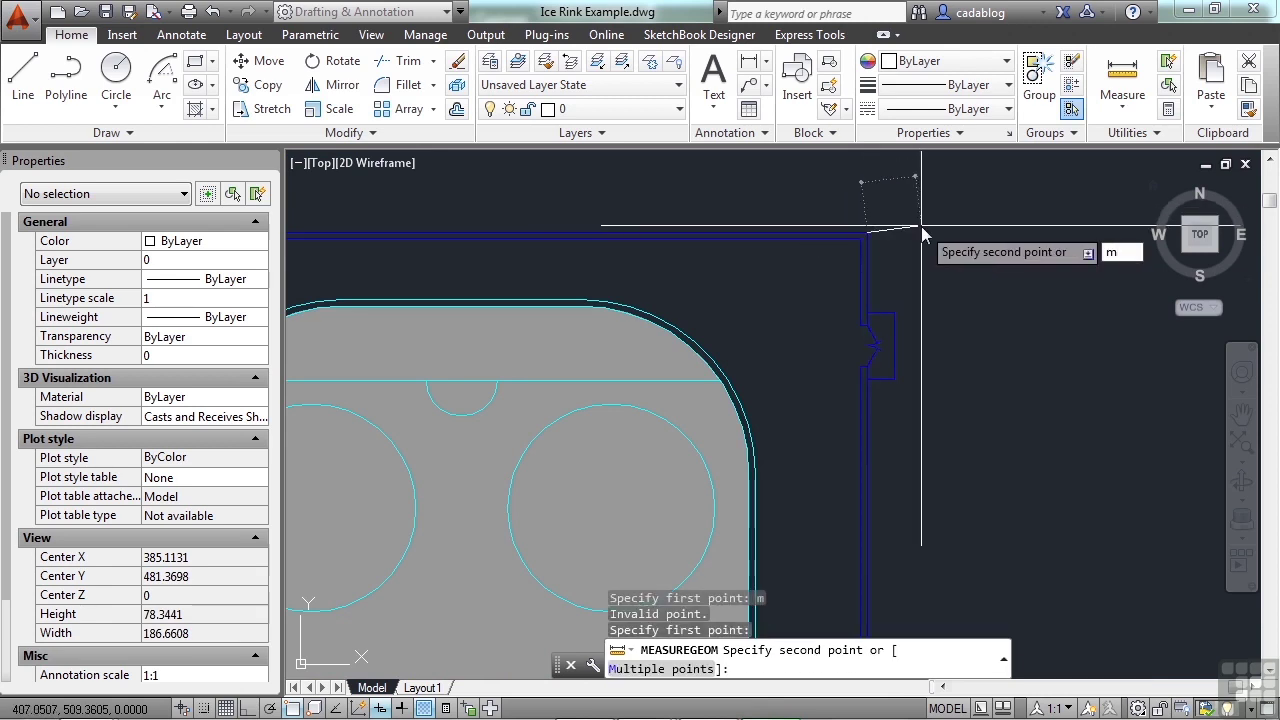
{"action": "left_click", "coordinate": [680, 678]}
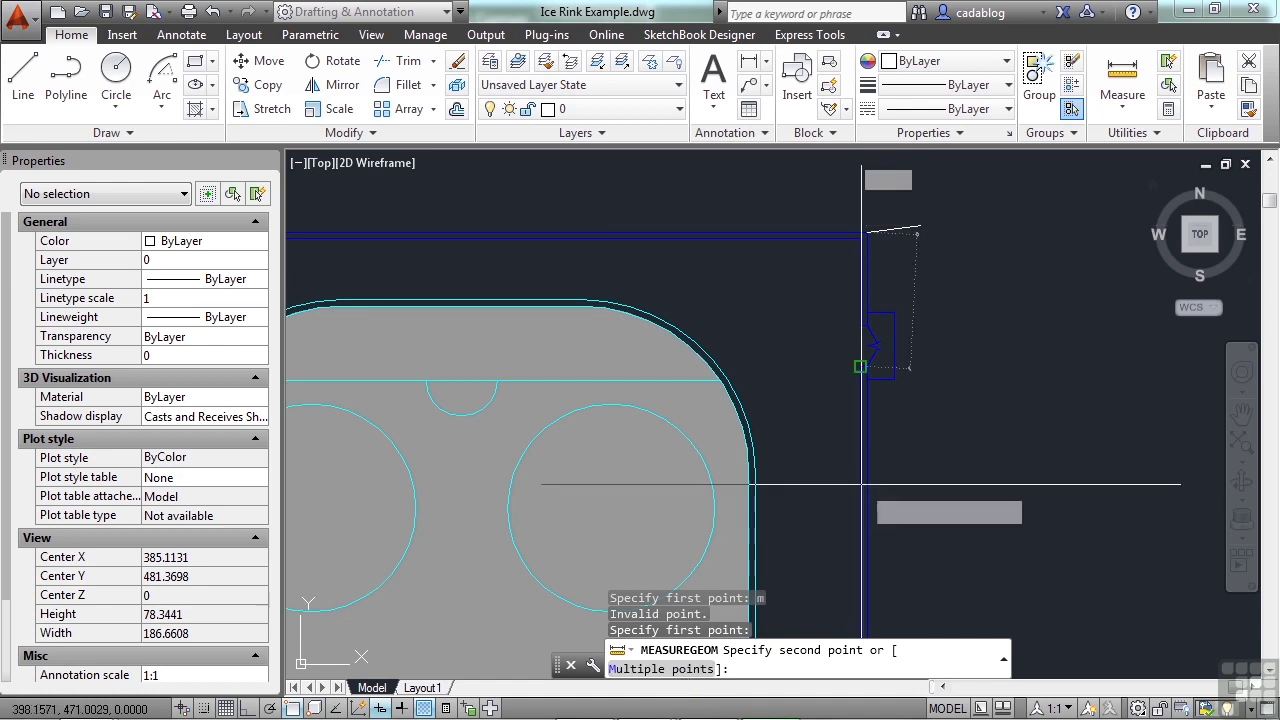
Step: Measure along the top wall to the building's upper-left outer corner
{"action": "scroll", "coordinate": [1029, 387], "scroll_direction": "down", "scroll_amount": 3}
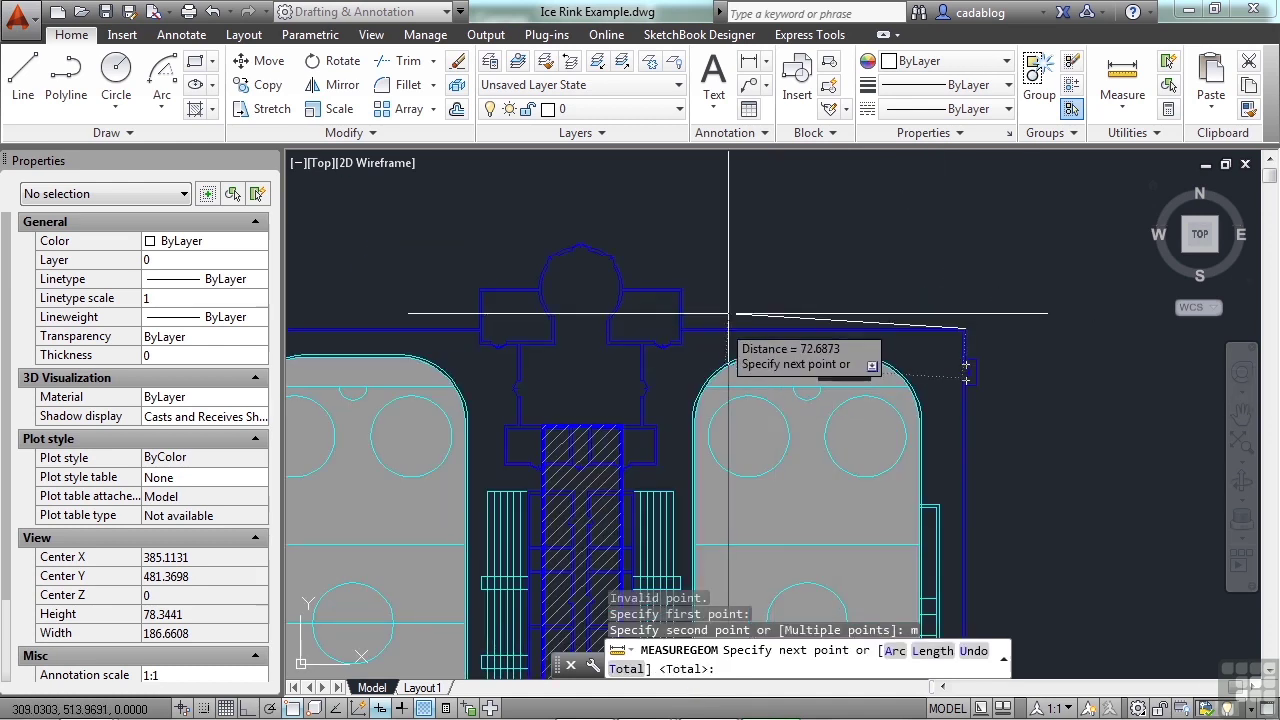
{"action": "middle_click_drag", "start_coordinate": [269, 335], "coordinate": [484, 323]}
{"action": "scroll", "coordinate": [470, 326], "scroll_direction": "up", "scroll_amount": 2}
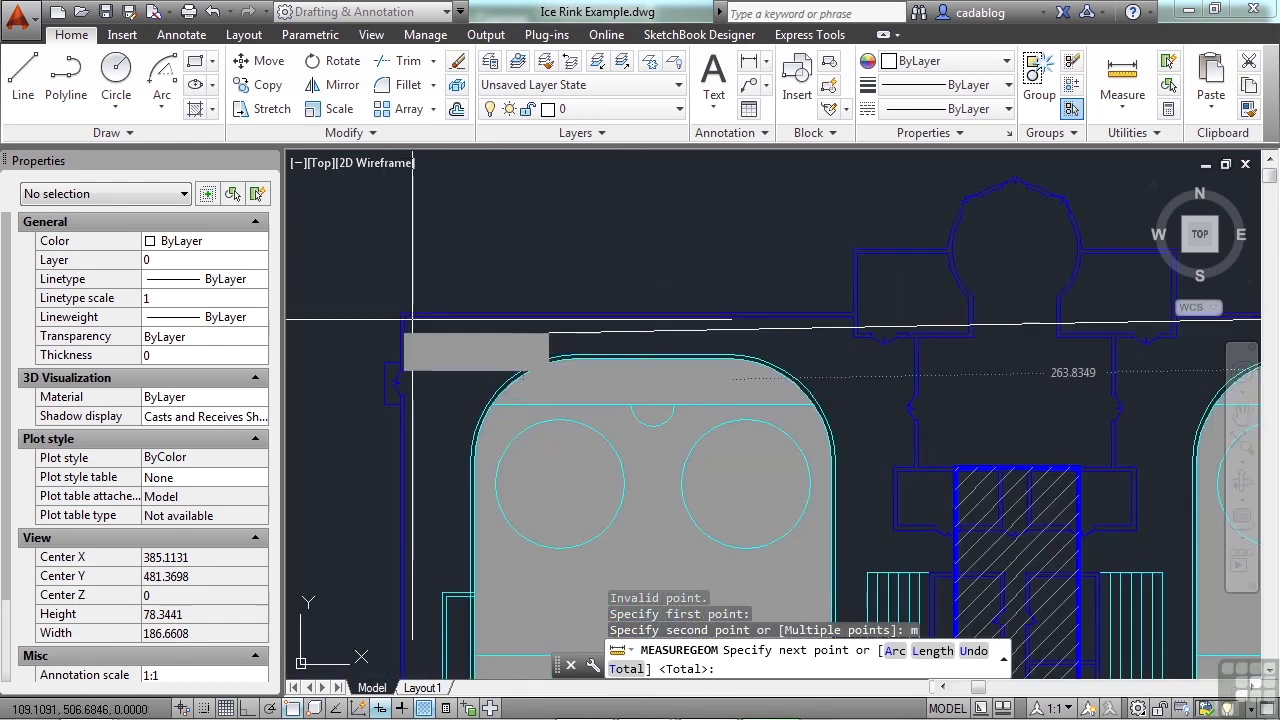
{"action": "scroll", "coordinate": [395, 318], "scroll_direction": "up", "scroll_amount": 2}
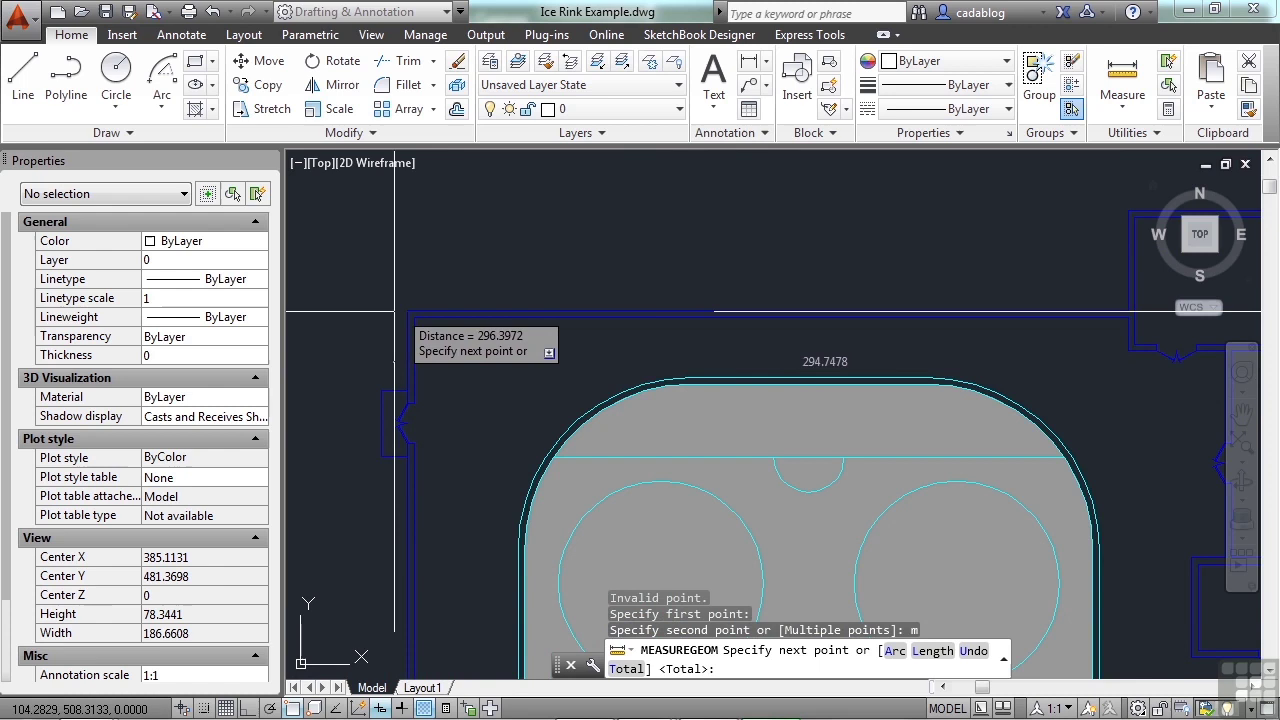
{"action": "left_click", "coordinate": [407, 310]}
Step: Continue the measured path down the left wall and along the bottom wall, picking the lower-left and lower-right outer corners
{"action": "scroll", "coordinate": [410, 306], "scroll_direction": "down", "scroll_amount": 3}
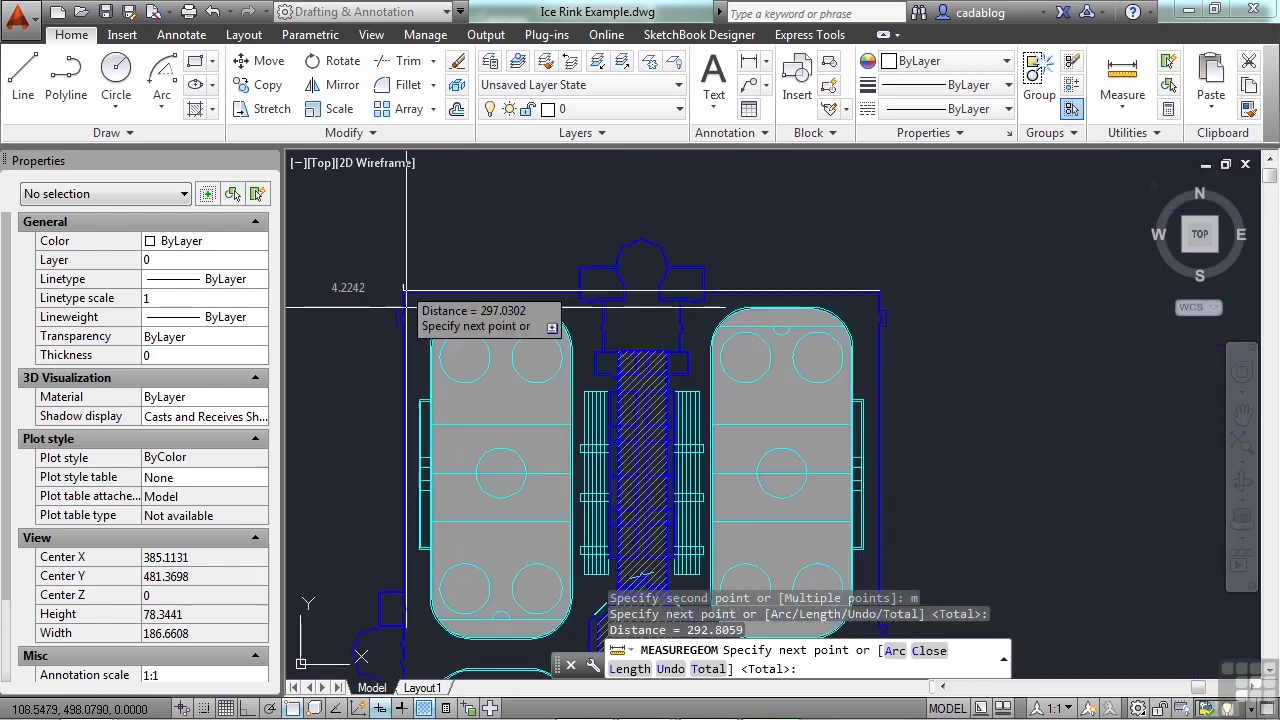
{"action": "middle_click_drag", "start_coordinate": [451, 500], "coordinate": [451, 230]}
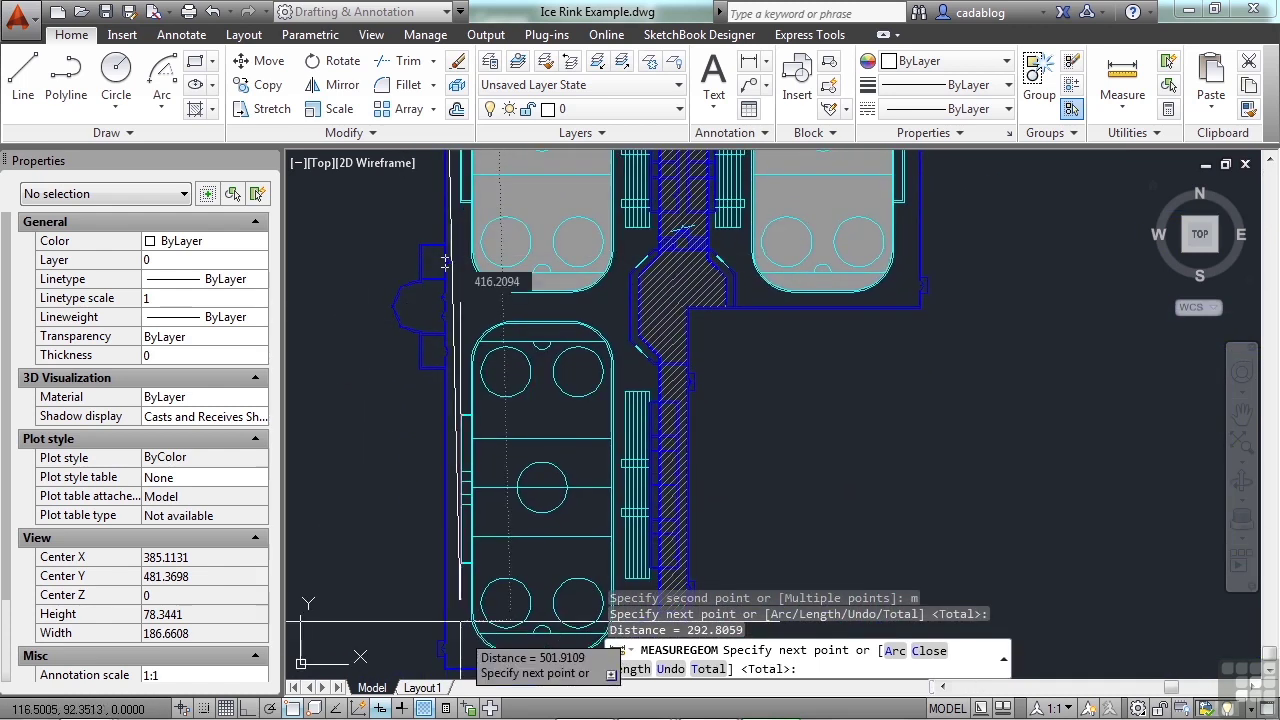
{"action": "scroll", "coordinate": [470, 360], "scroll_direction": "down", "scroll_amount": 3}
{"action": "scroll", "coordinate": [435, 500], "scroll_direction": "up", "scroll_amount": 5}
{"action": "scroll", "coordinate": [420, 495], "scroll_direction": "up", "scroll_amount": 2}
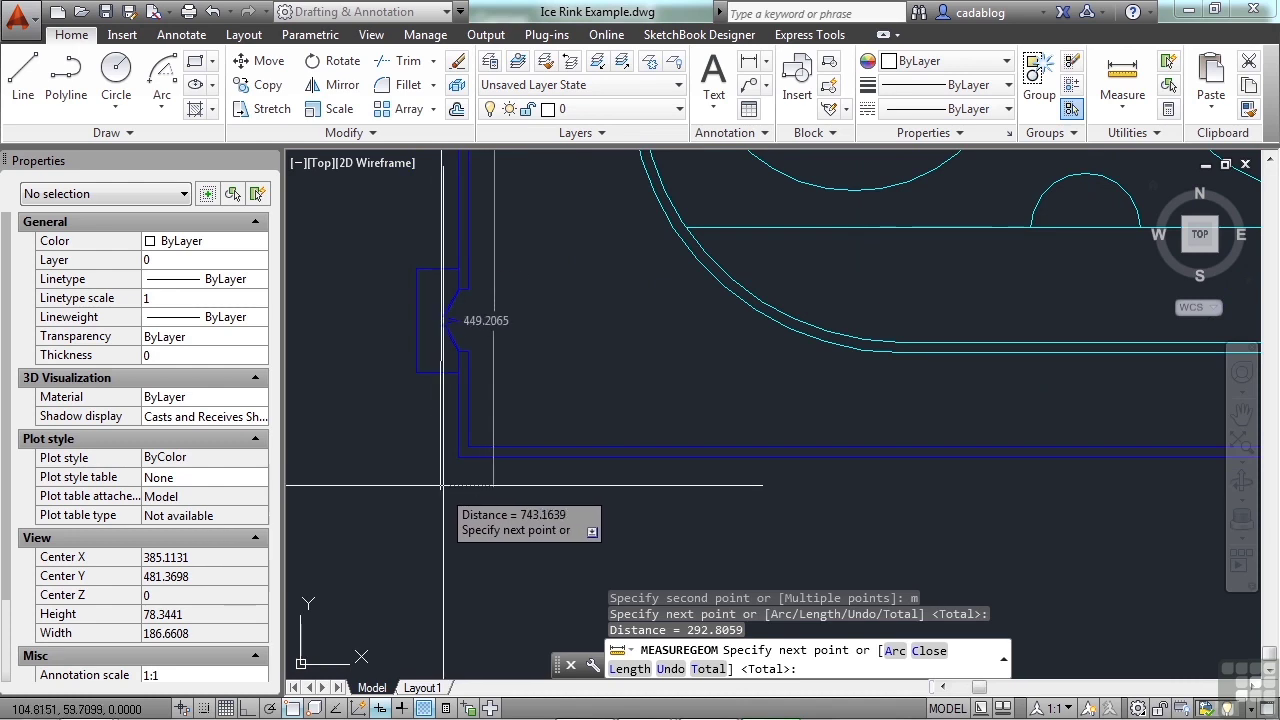
{"action": "left_click", "coordinate": [458, 458]}
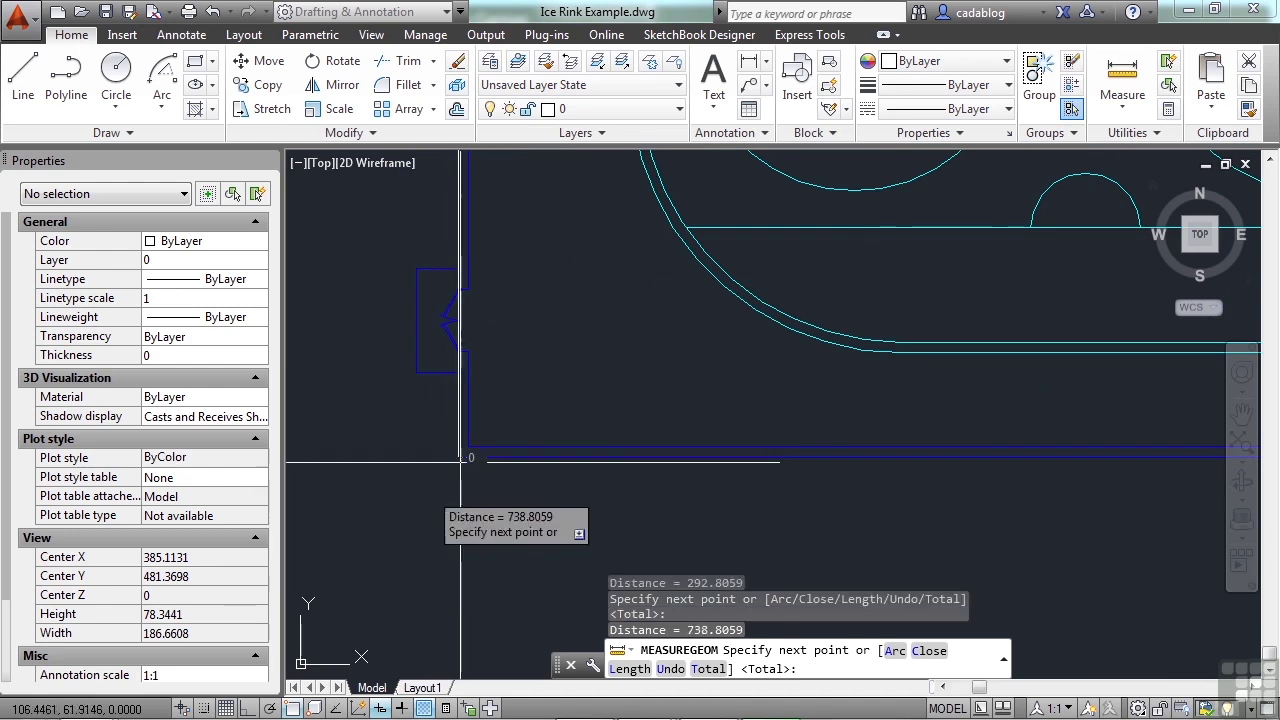
{"action": "scroll", "coordinate": [420, 495], "scroll_direction": "down", "scroll_amount": 3}
{"action": "scroll", "coordinate": [1070, 500], "scroll_direction": "up", "scroll_amount": 5}
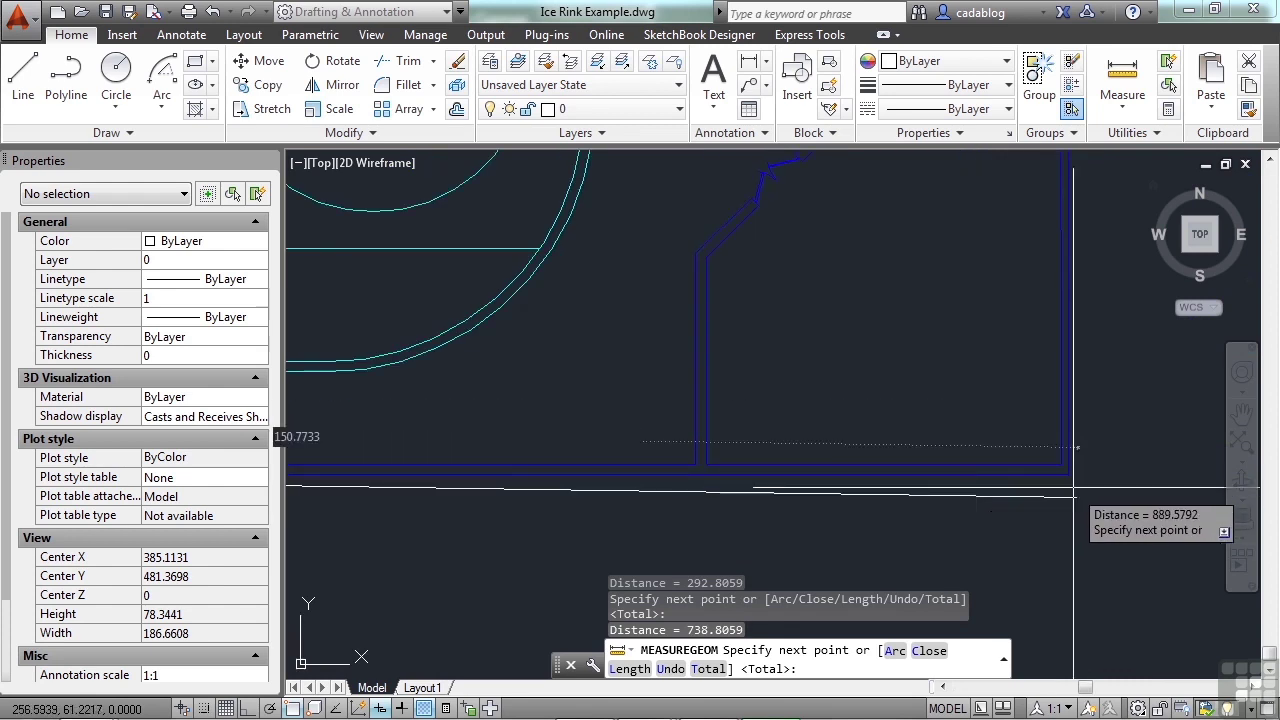
{"action": "left_click", "coordinate": [1068, 425]}
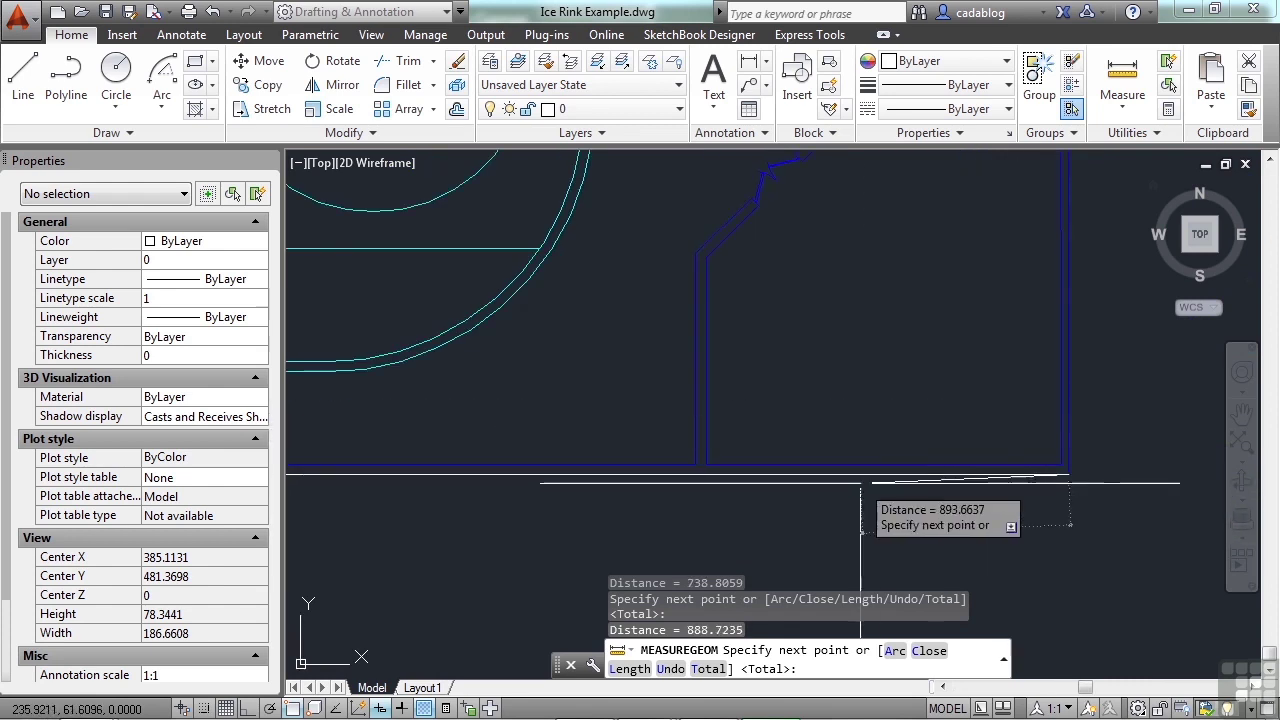
Step: Extend the measured path up beside the hatched corridor to the outer wall's inside corner below the upper-right rink
{"action": "scroll", "coordinate": [990, 490], "scroll_direction": "down", "scroll_amount": 3}
{"action": "scroll", "coordinate": [930, 330], "scroll_direction": "up", "scroll_amount": 3}
{"action": "scroll", "coordinate": [925, 290], "scroll_direction": "up", "scroll_amount": 3}
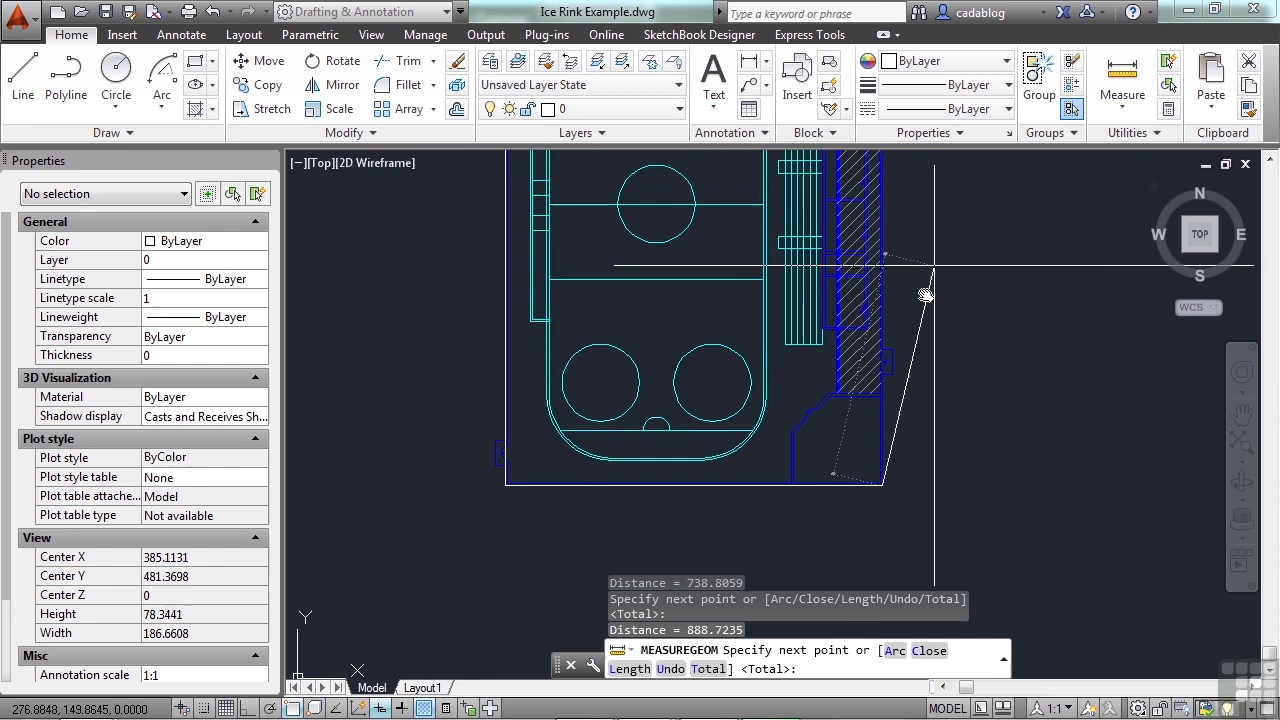
{"action": "scroll", "coordinate": [829, 500], "scroll_direction": "down", "scroll_amount": 3}
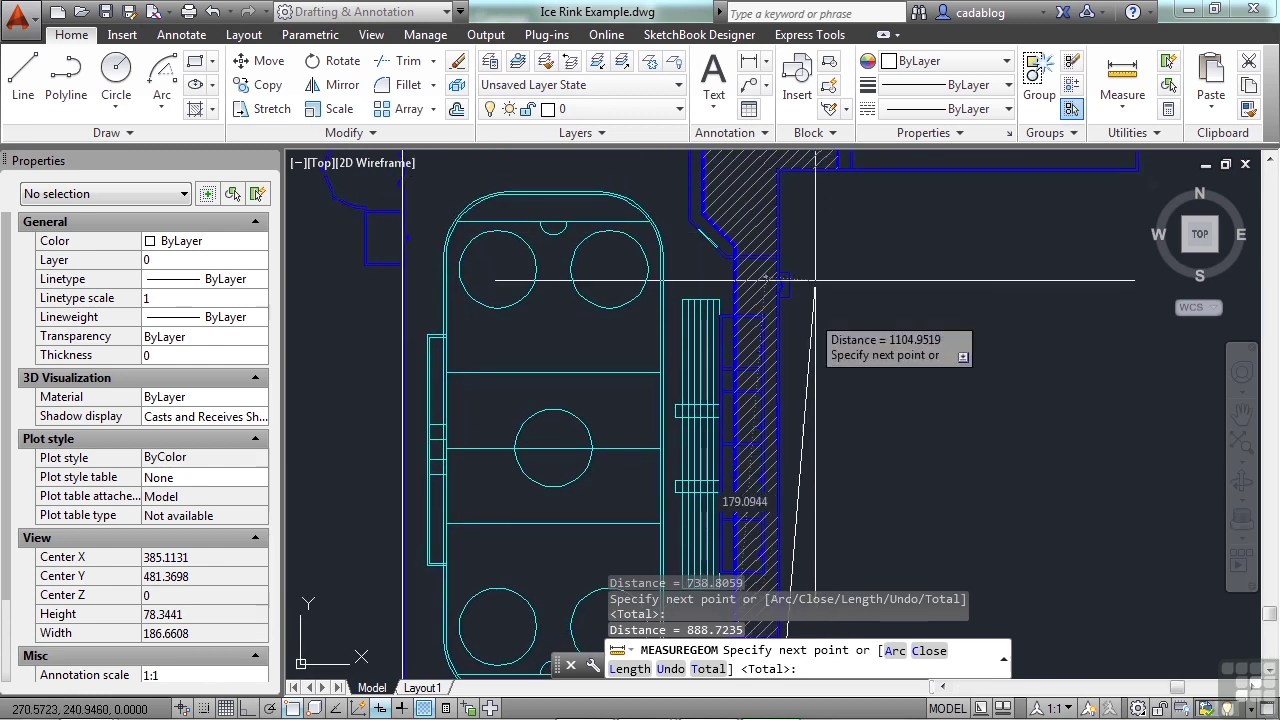
{"action": "scroll", "coordinate": [811, 255], "scroll_direction": "up", "scroll_amount": 3}
{"action": "scroll", "coordinate": [812, 243], "scroll_direction": "down", "scroll_amount": 3}
{"action": "scroll", "coordinate": [812, 243], "scroll_direction": "up", "scroll_amount": 7}
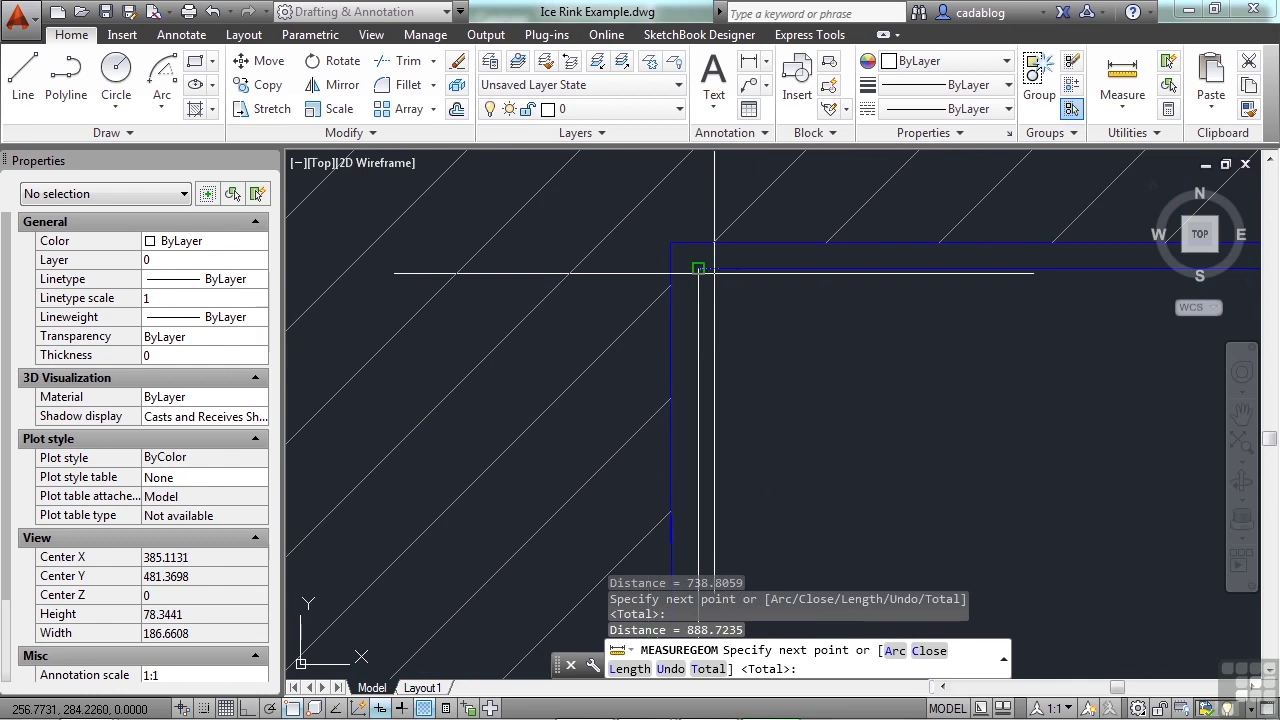
{"action": "left_click", "coordinate": [698, 270]}
Step: Extend the measured path along the wall below the upper-right rink to that wing's lower-right outer corner
{"action": "scroll", "coordinate": [697, 275], "scroll_direction": "down", "scroll_amount": 5}
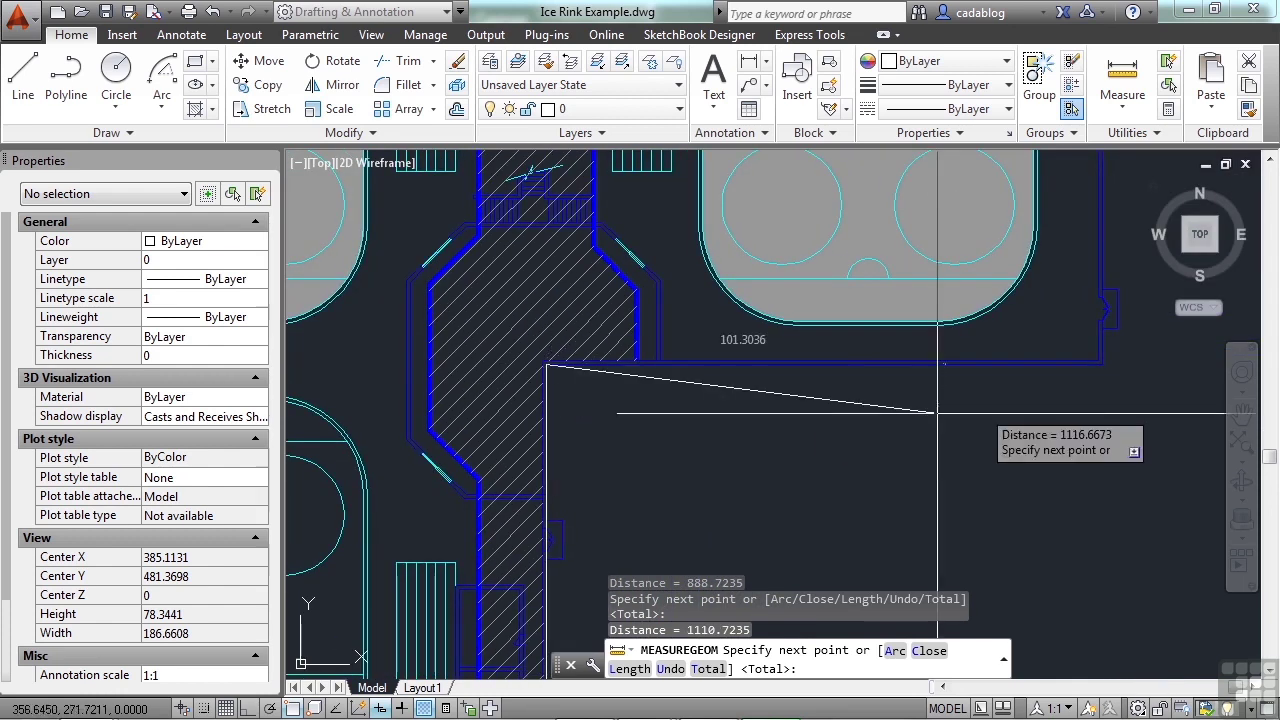
{"action": "scroll", "coordinate": [1090, 397], "scroll_direction": "up", "scroll_amount": 4}
{"action": "scroll", "coordinate": [1090, 397], "scroll_direction": "up", "scroll_amount": 2}
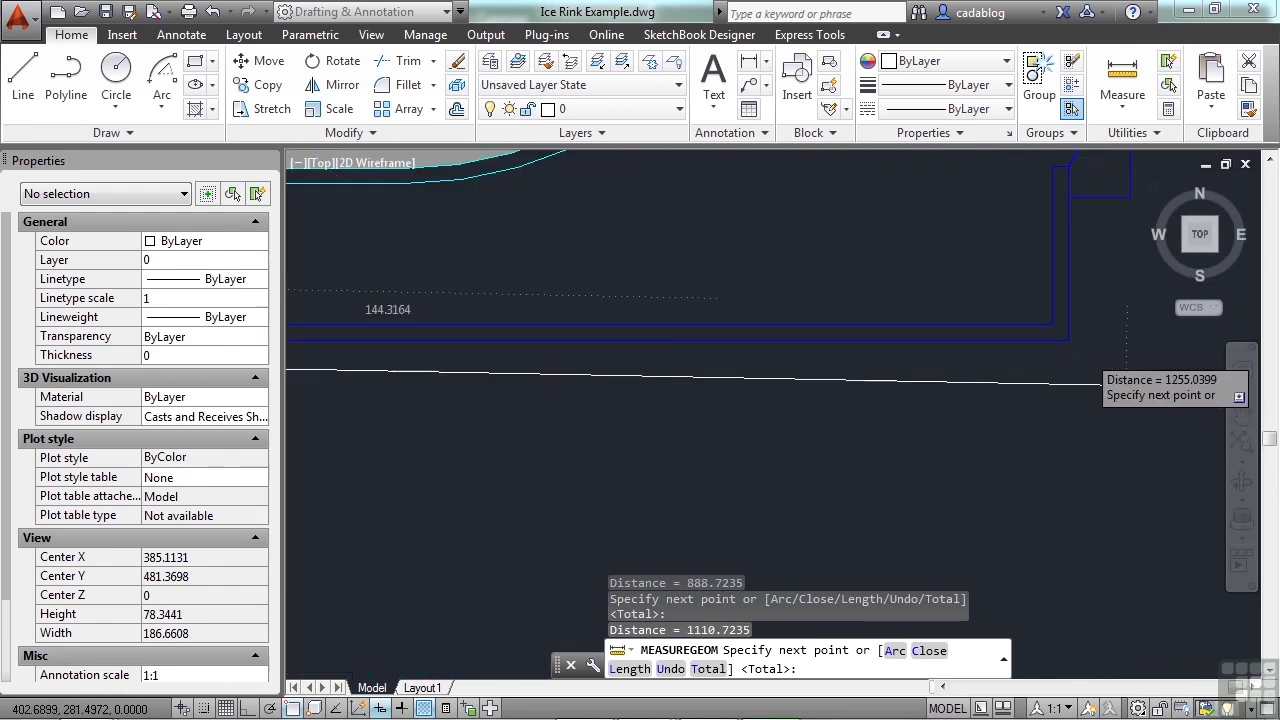
{"action": "left_click", "coordinate": [1068, 340]}
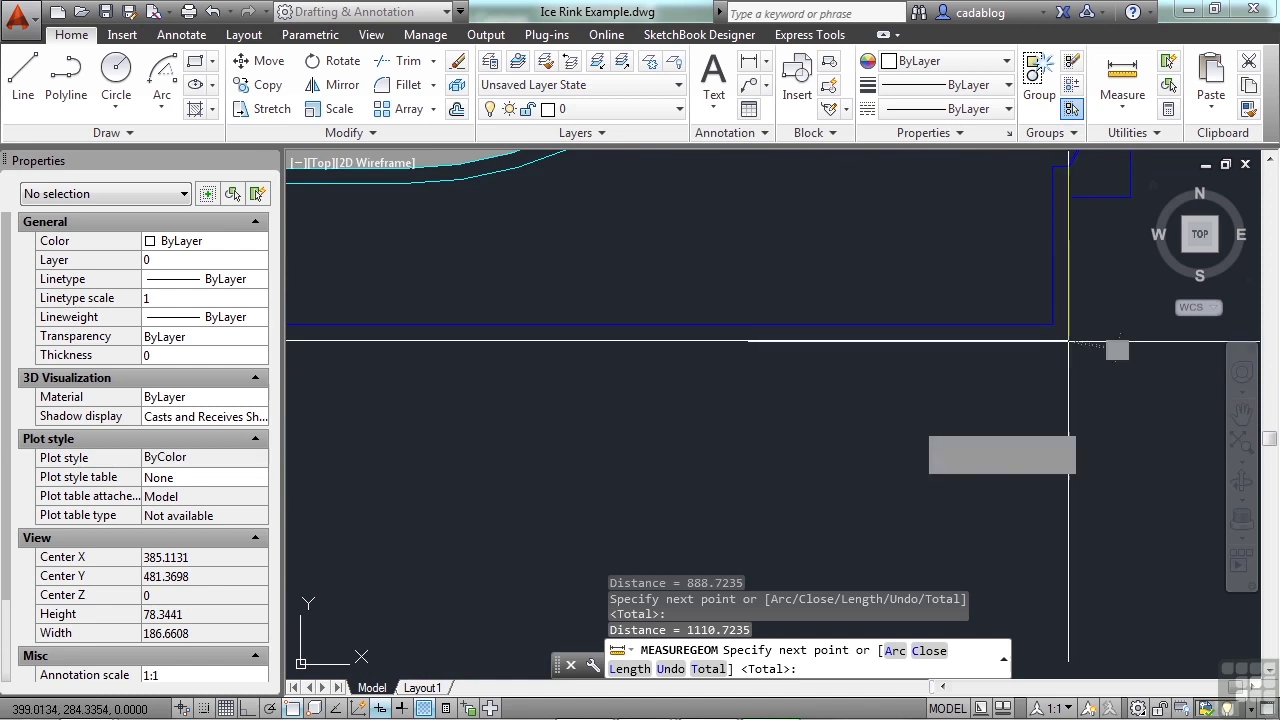
Step: Complete the building perimeter measurement back at the starting upper-right corner, accept the Total option and exit the measuring command
{"action": "scroll", "coordinate": [1000, 520], "scroll_direction": "down", "scroll_amount": 5}
{"action": "scroll", "coordinate": [909, 443], "scroll_direction": "up", "scroll_amount": 8}
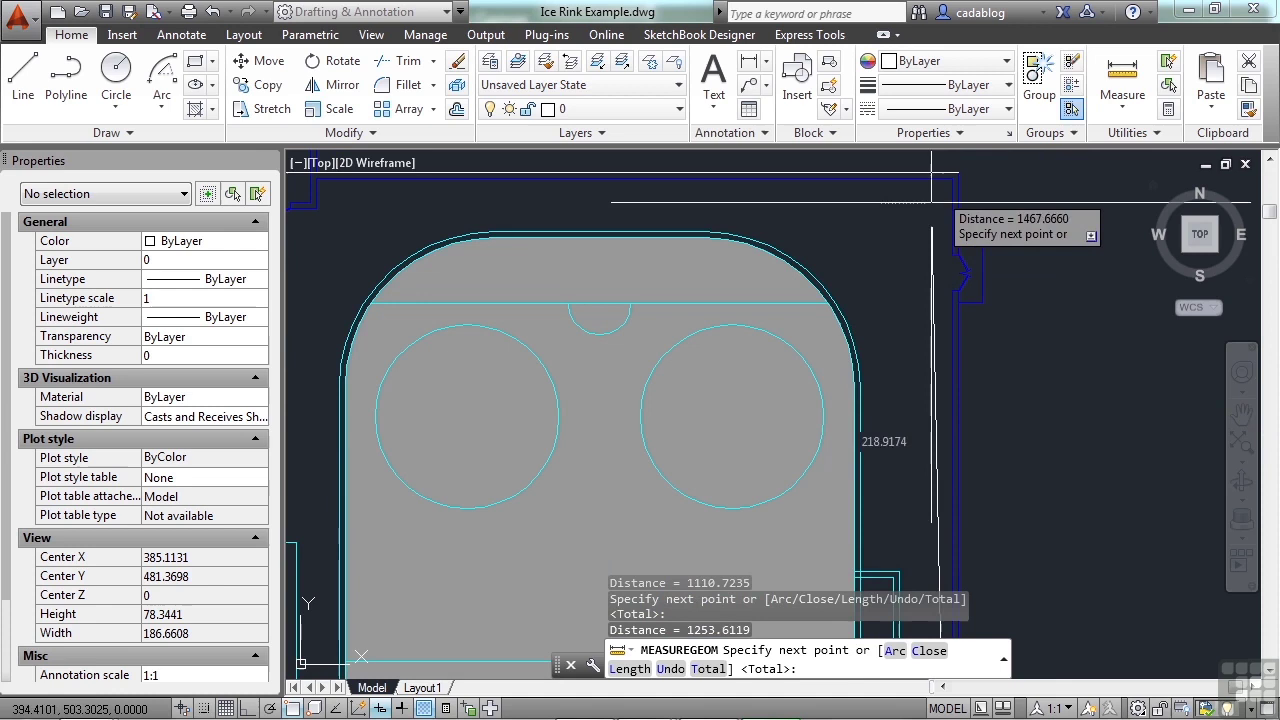
{"action": "left_click", "coordinate": [957, 172]}
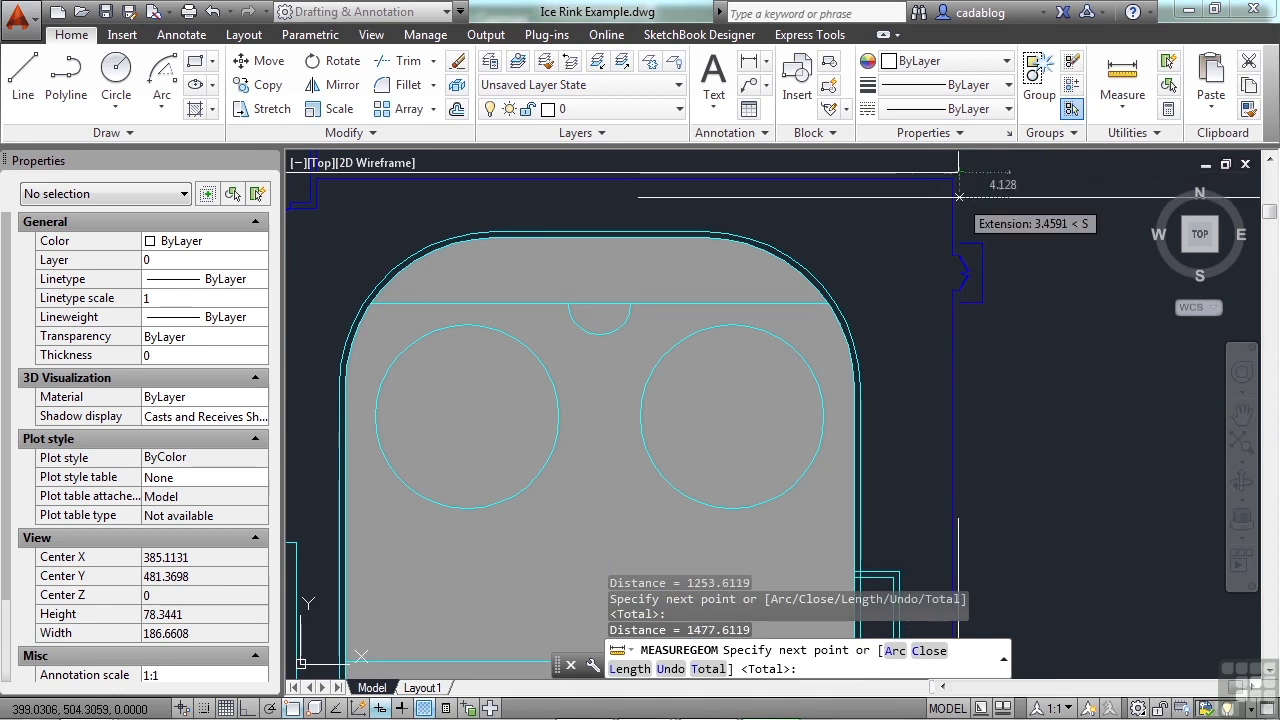
{"action": "key", "text": "Return"}
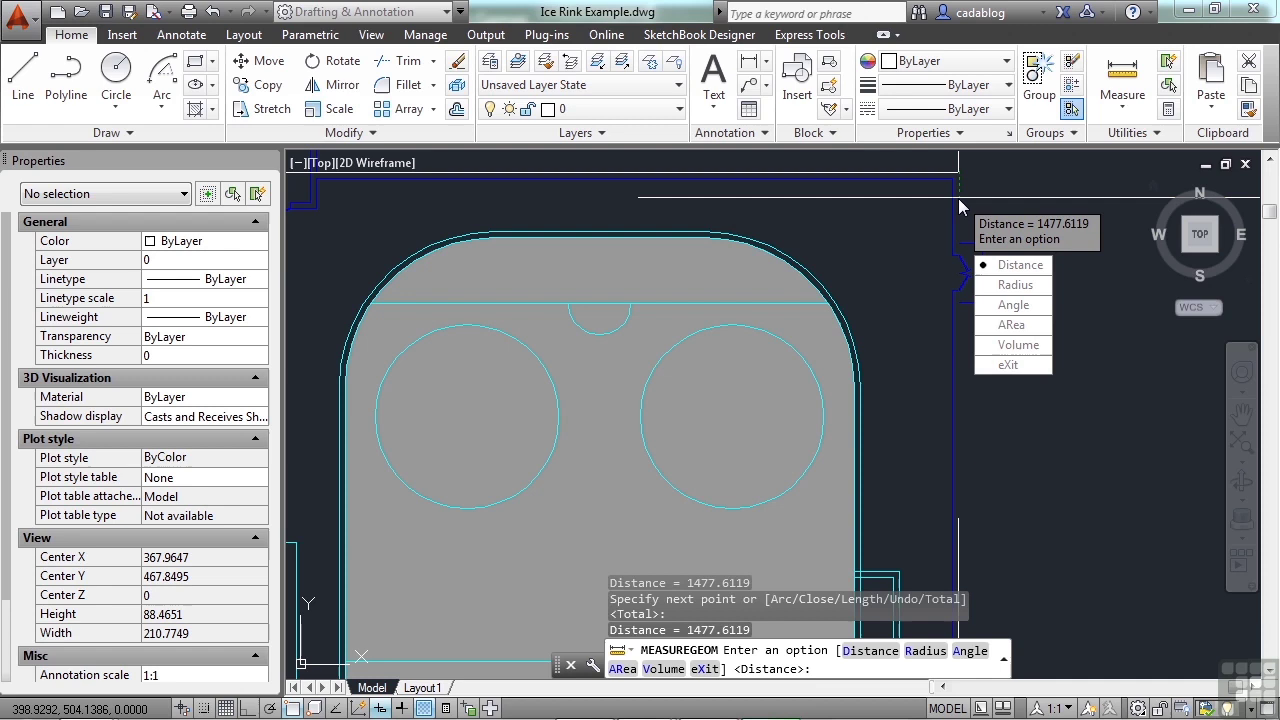
{"action": "left_click", "coordinate": [1008, 365]}
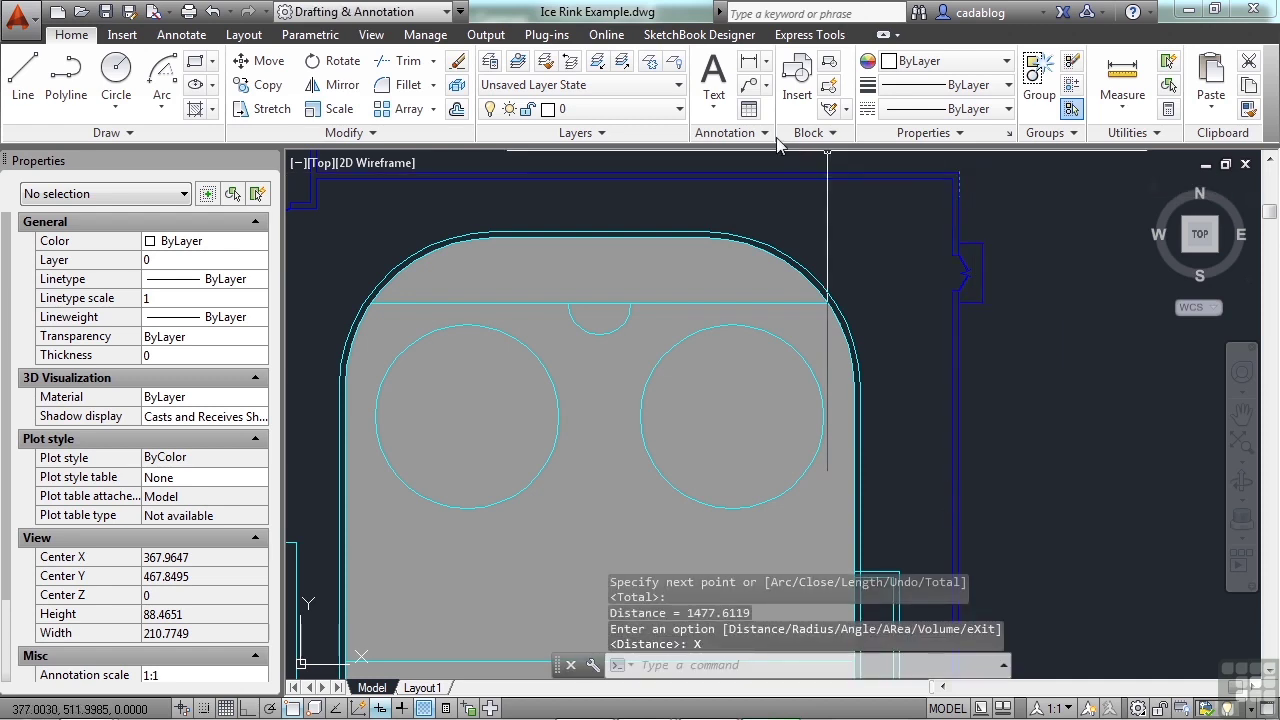
Step: Purge all unused named items from the drawing with Purge nested items enabled, confirming the removal for all items
{"action": "scroll", "coordinate": [586, 277], "scroll_direction": "down", "scroll_amount": 6}
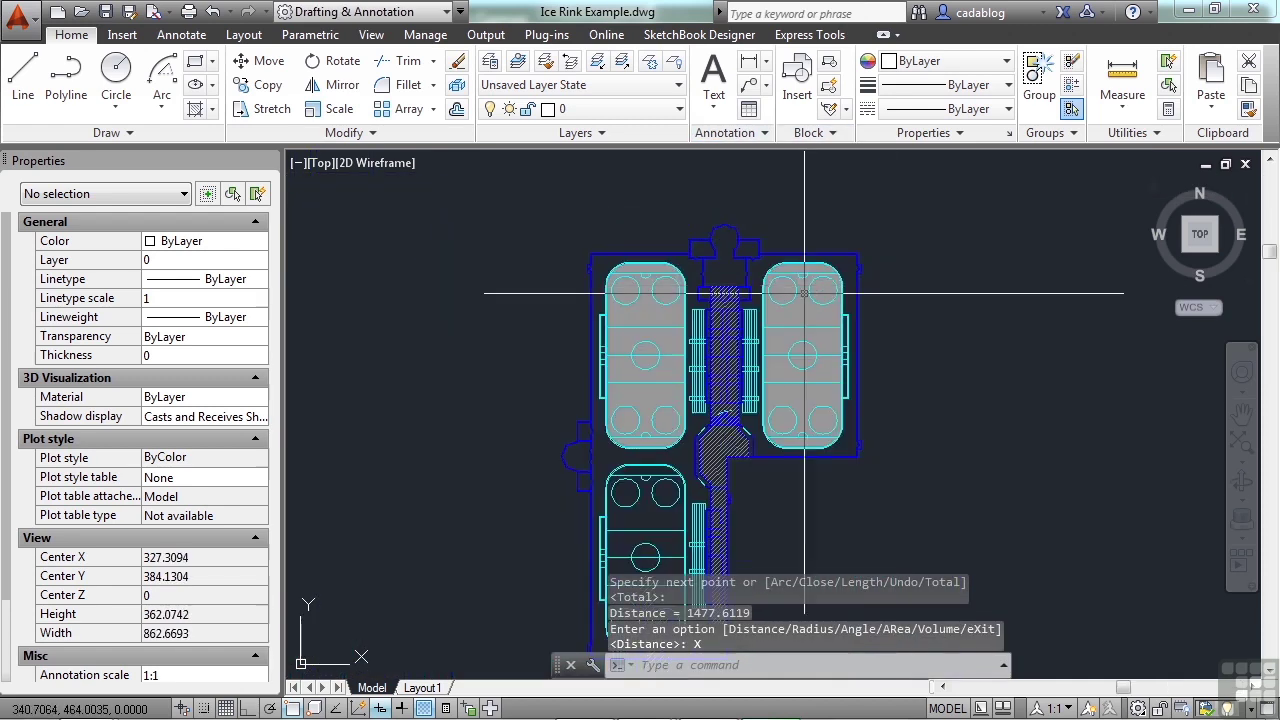
{"action": "middle_click_drag", "start_coordinate": [762, 341], "coordinate": [751, 322]}
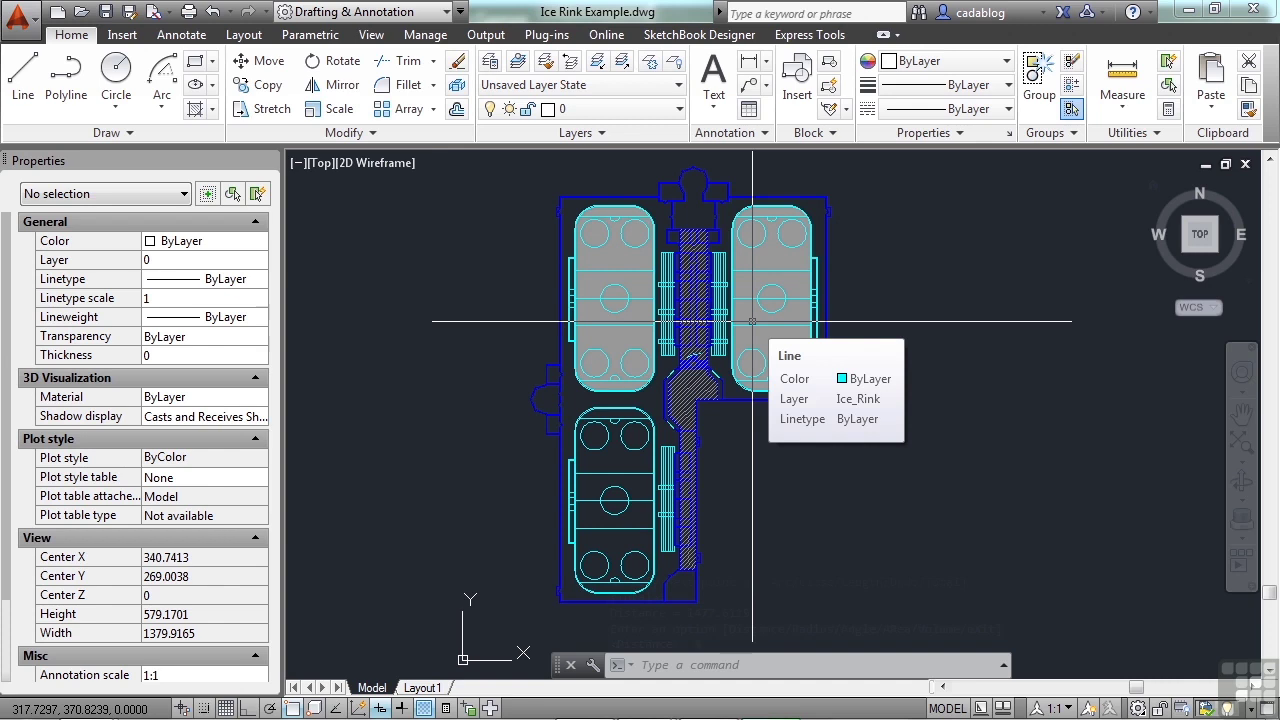
{"action": "type", "text": "PU"}
{"action": "key", "text": "Return"}
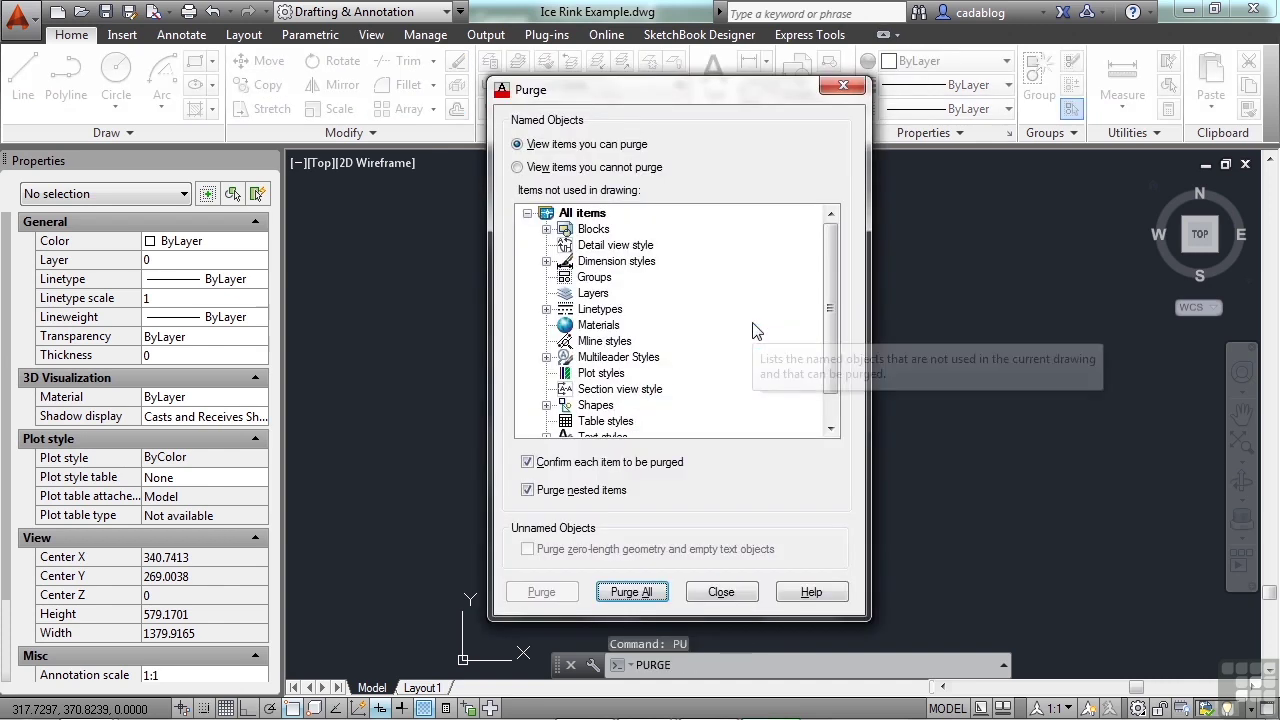
{"action": "left_click", "coordinate": [563, 492]}
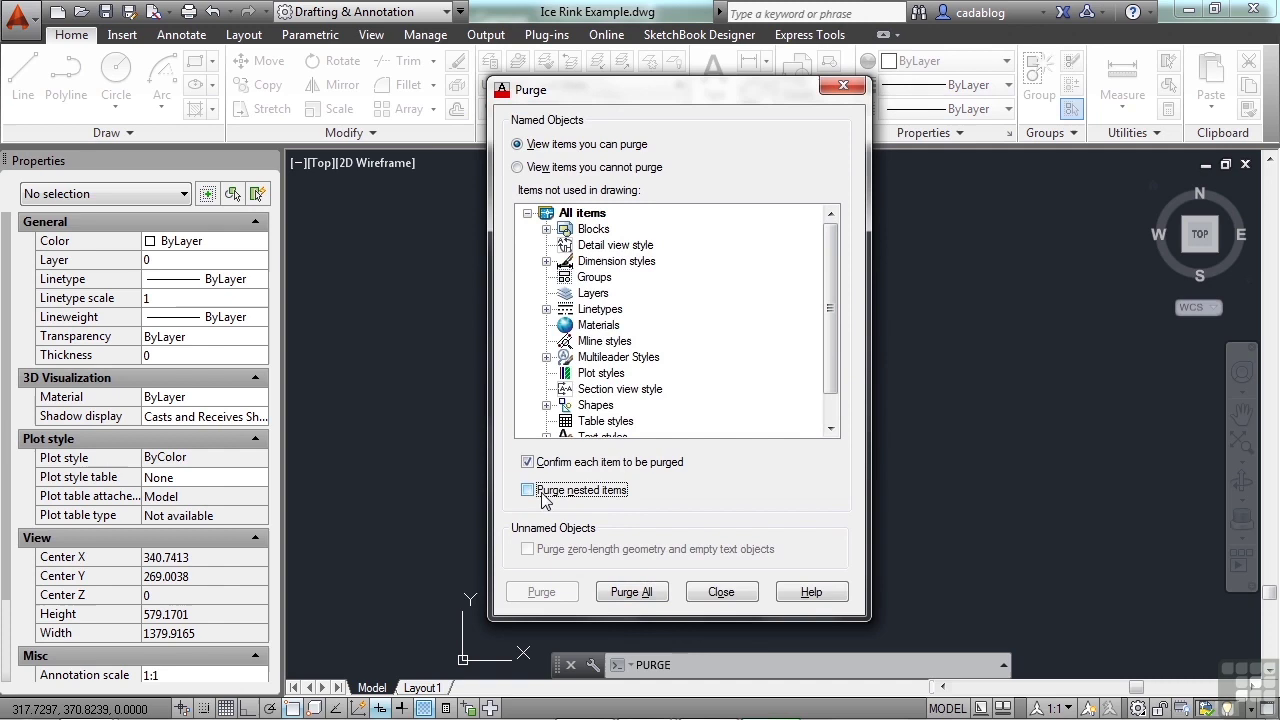
{"action": "left_click", "coordinate": [547, 491]}
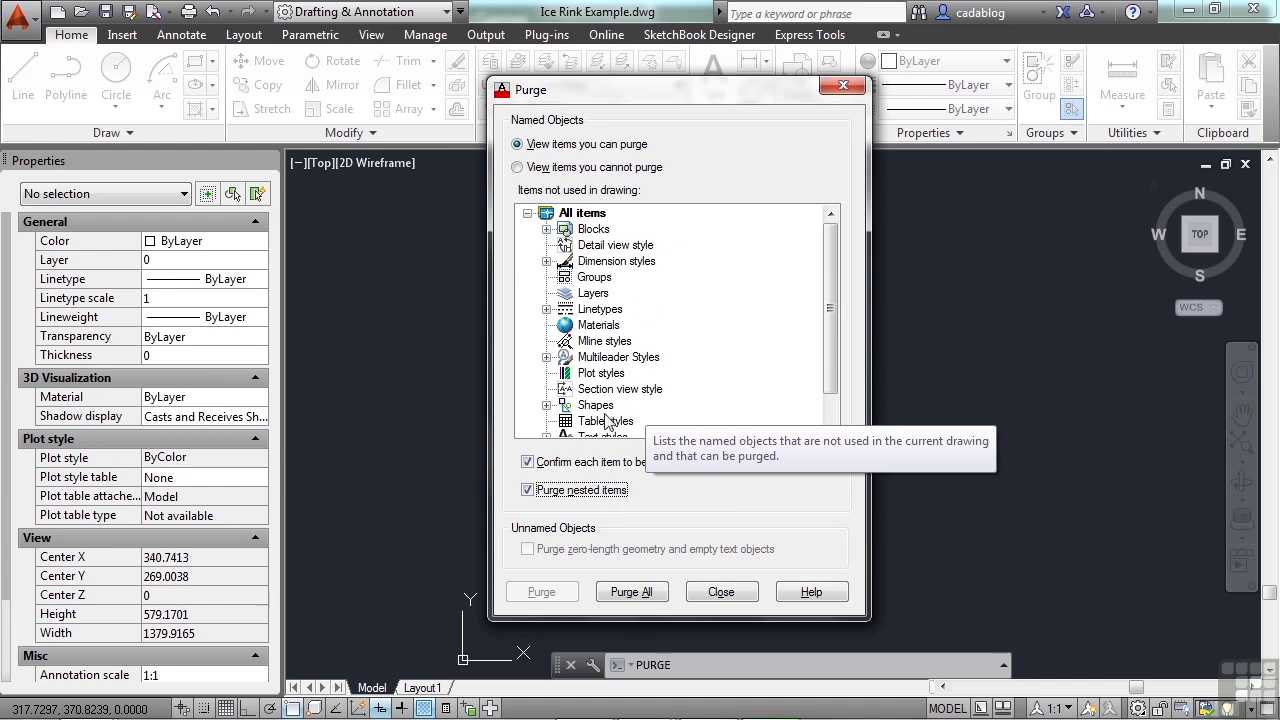
{"action": "left_click", "coordinate": [644, 594]}
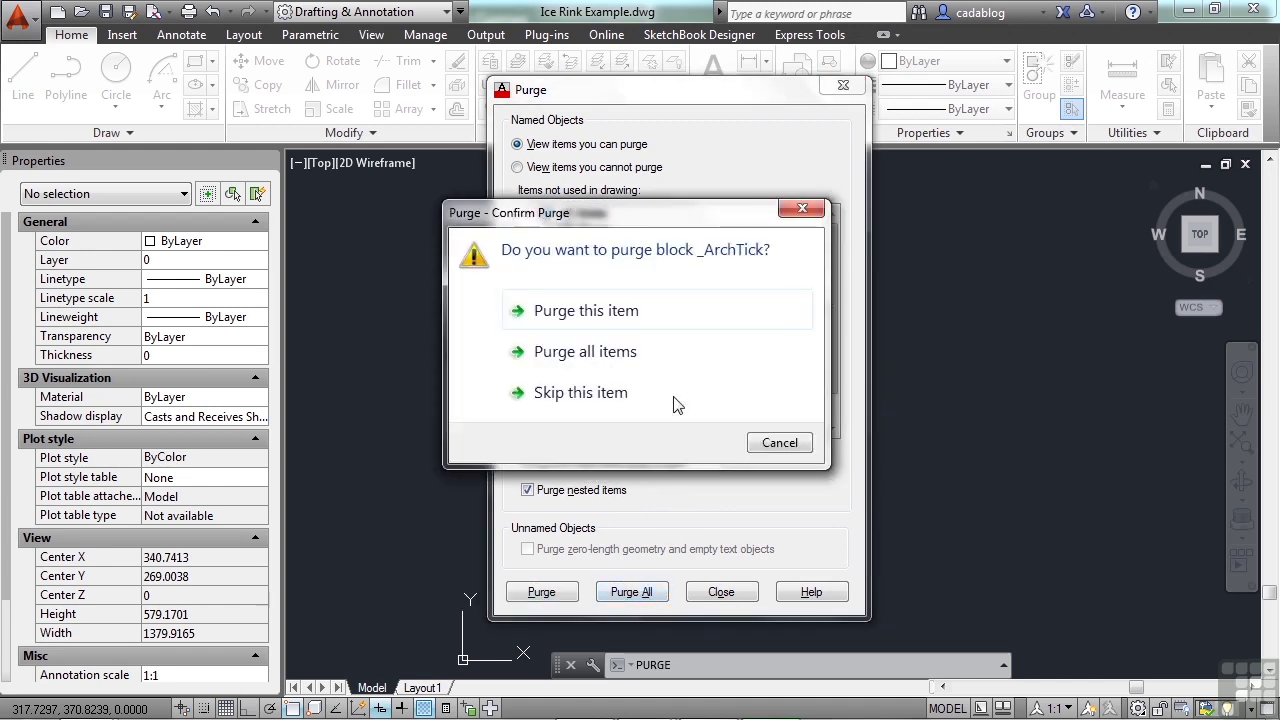
{"action": "left_click", "coordinate": [637, 355]}
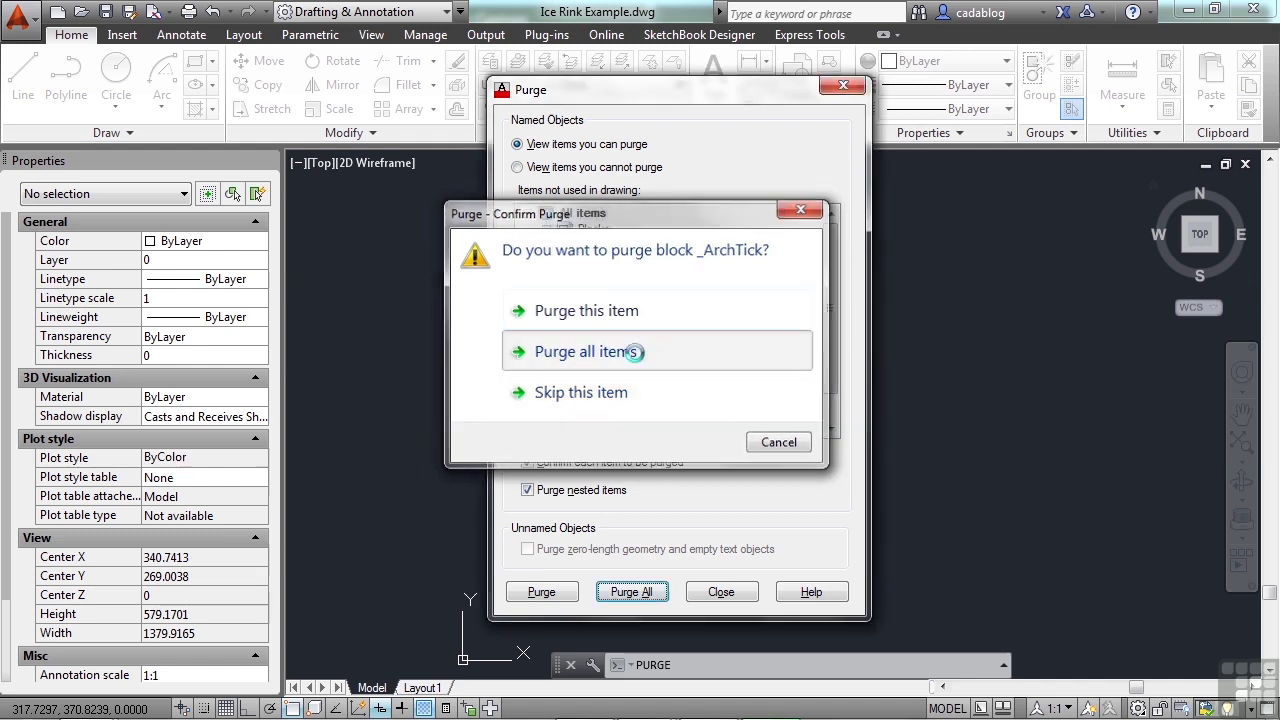
Step: Close the Purge dialog and undo the single Purge operation to restore the drawing's unused named items
{"action": "left_click", "coordinate": [721, 591]}
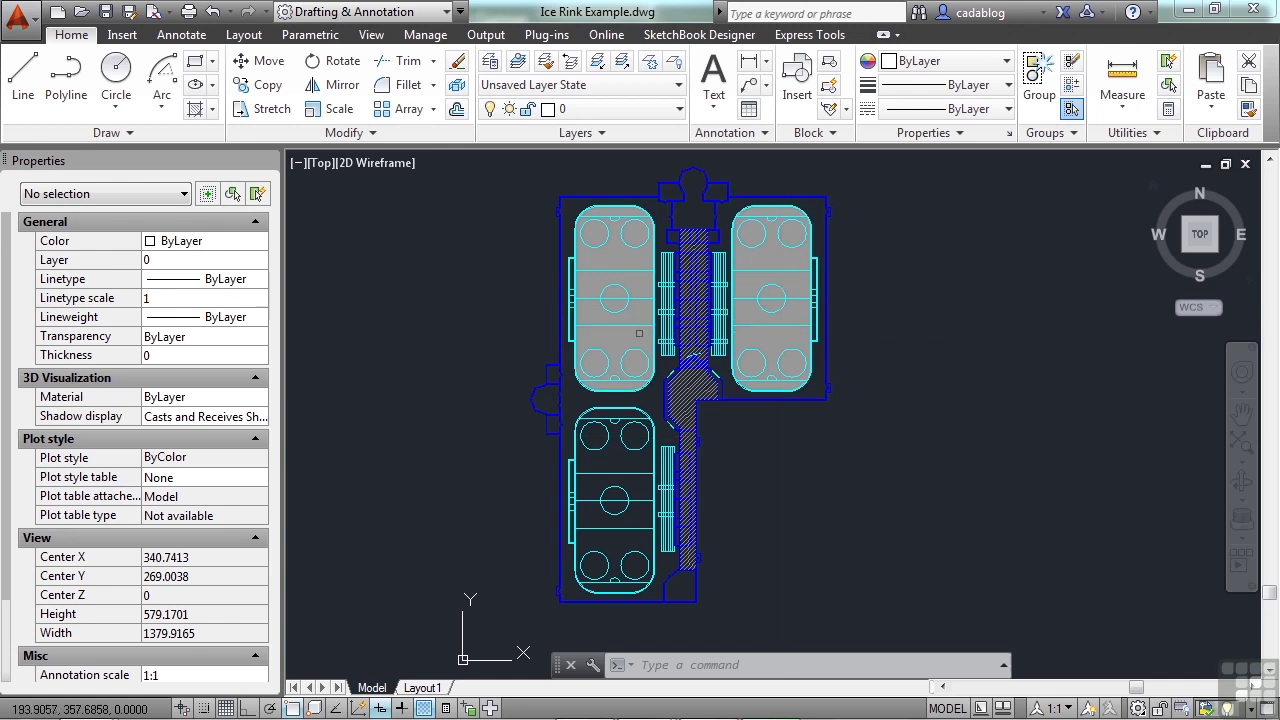
{"action": "left_click", "coordinate": [231, 12]}
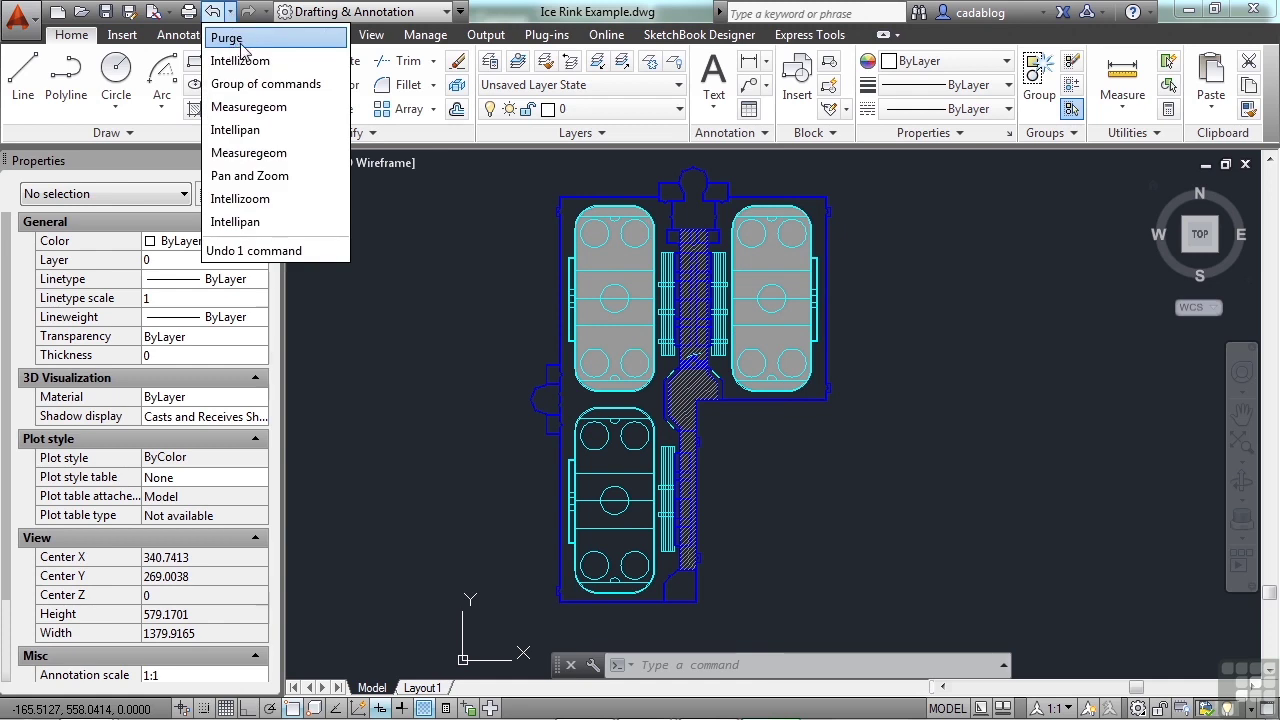
{"action": "left_click", "coordinate": [238, 40]}
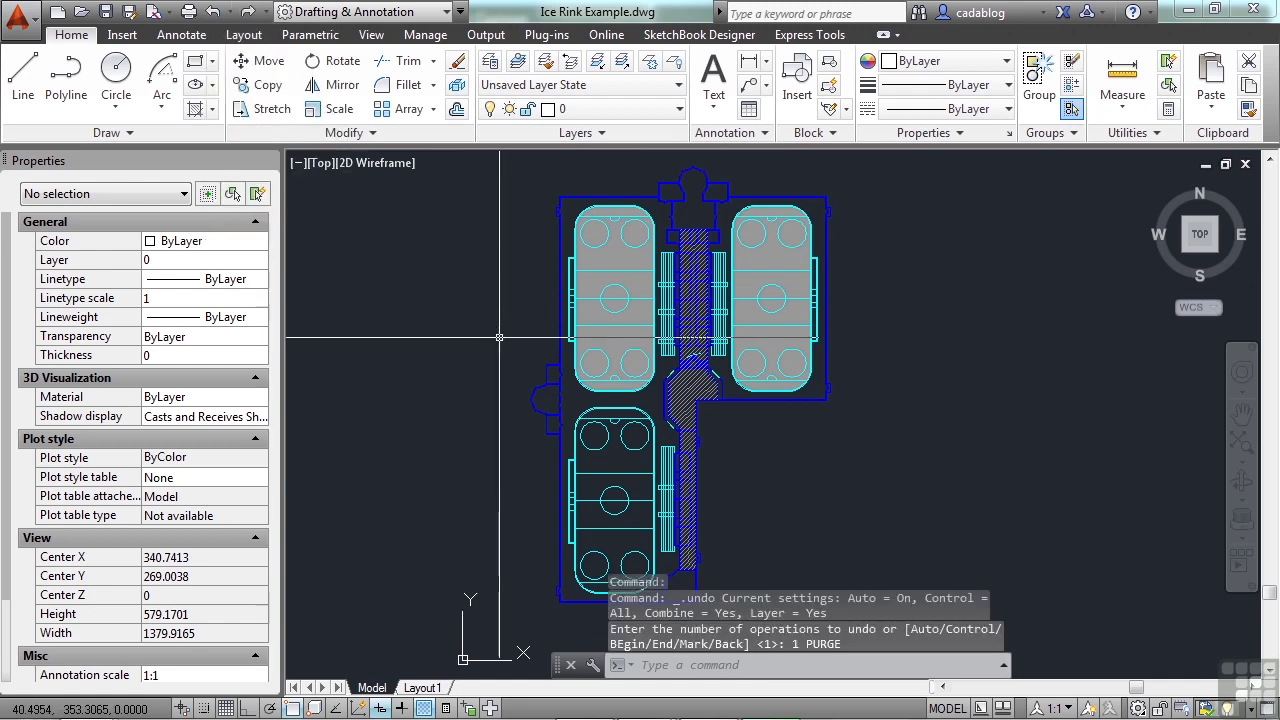
Step: Check the list of purgeable items with the Purge command, leave it without purging anything, and save the drawing
{"action": "type", "text": "purge"}
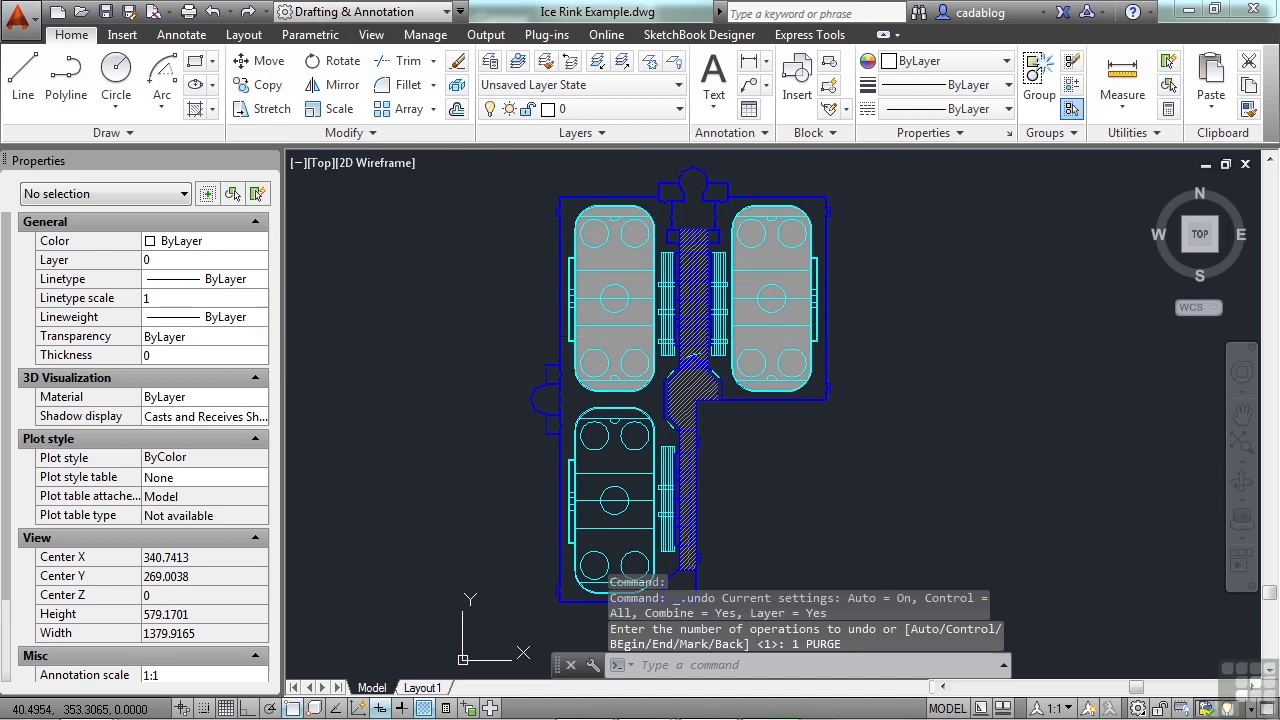
{"action": "key", "text": "Return"}
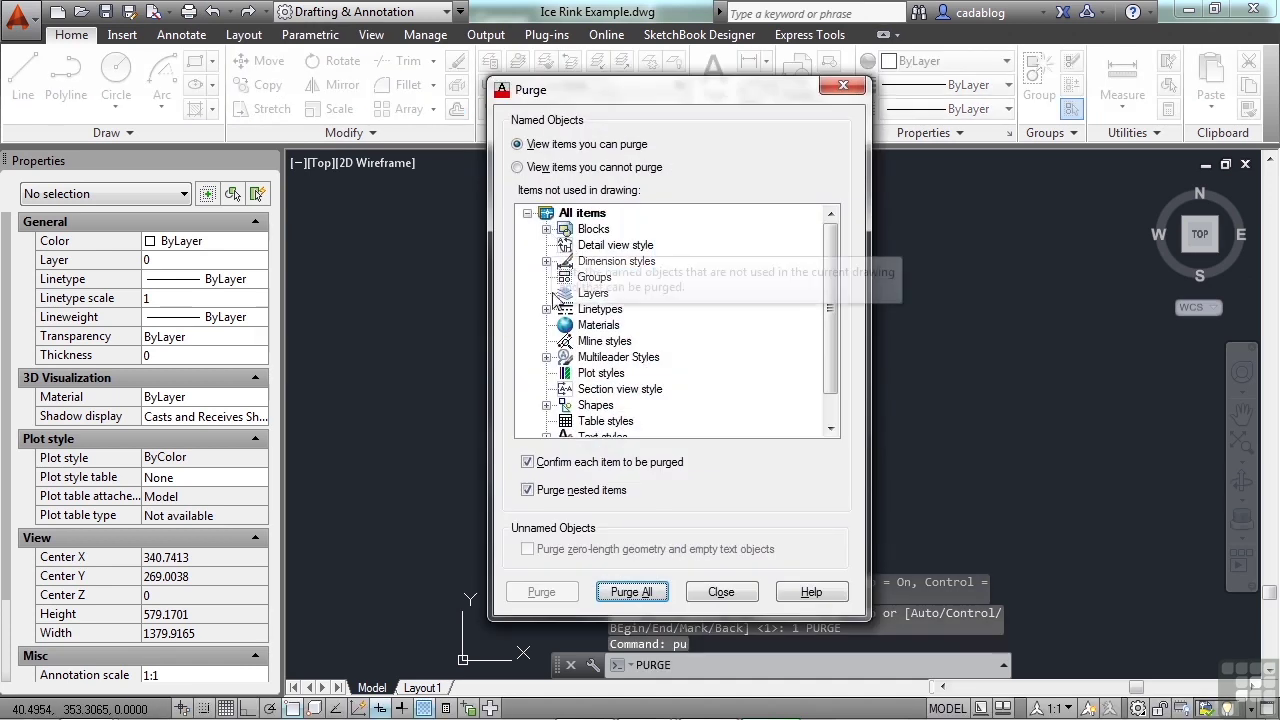
{"action": "left_click", "coordinate": [718, 591]}
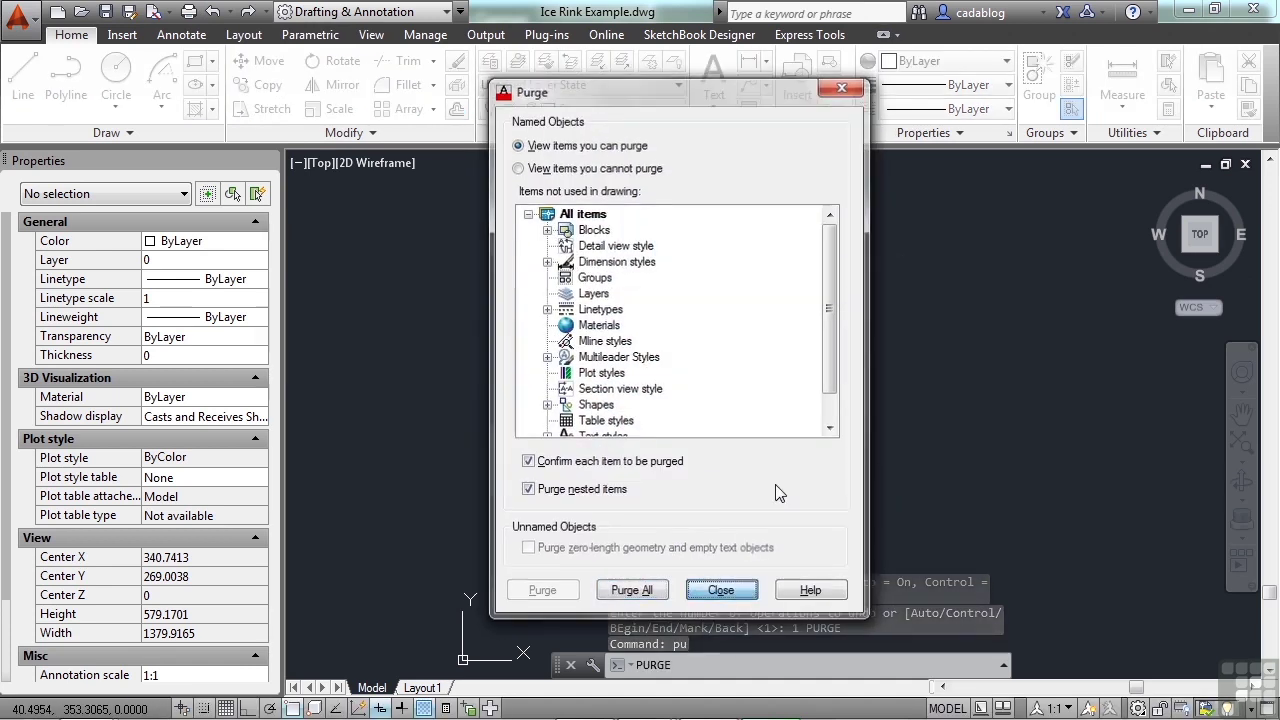
{"action": "left_click", "coordinate": [105, 11]}
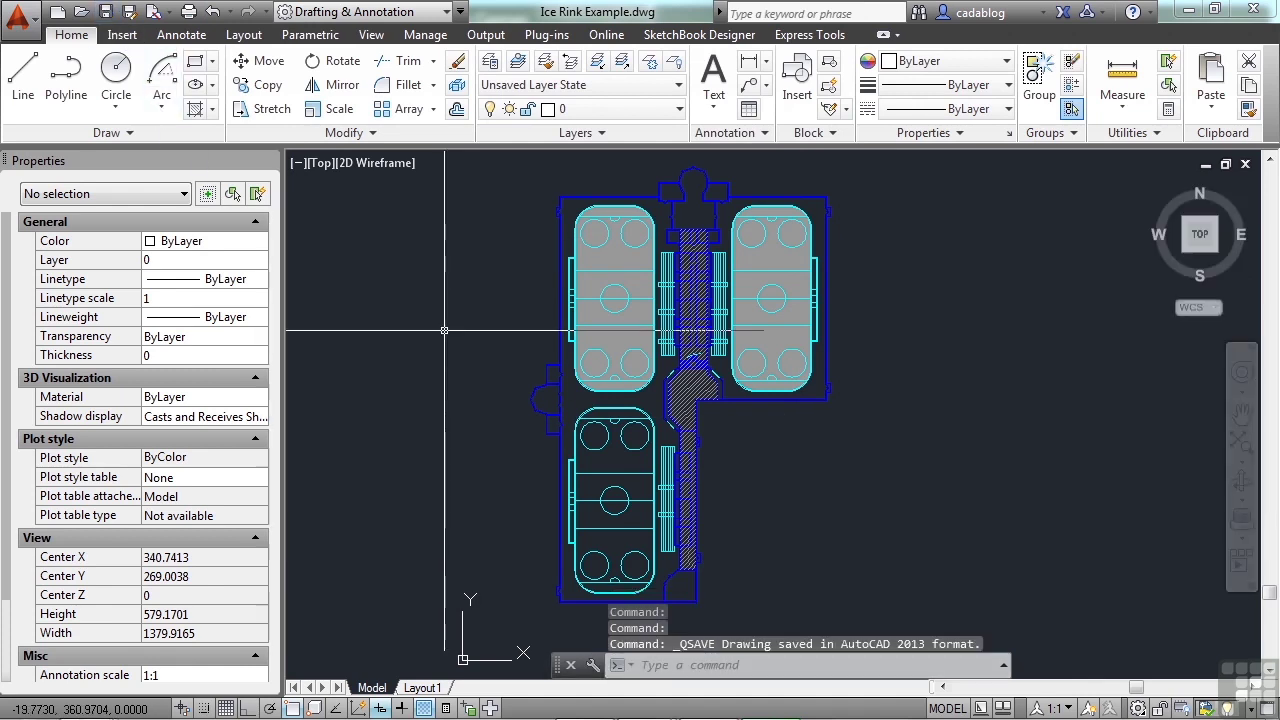